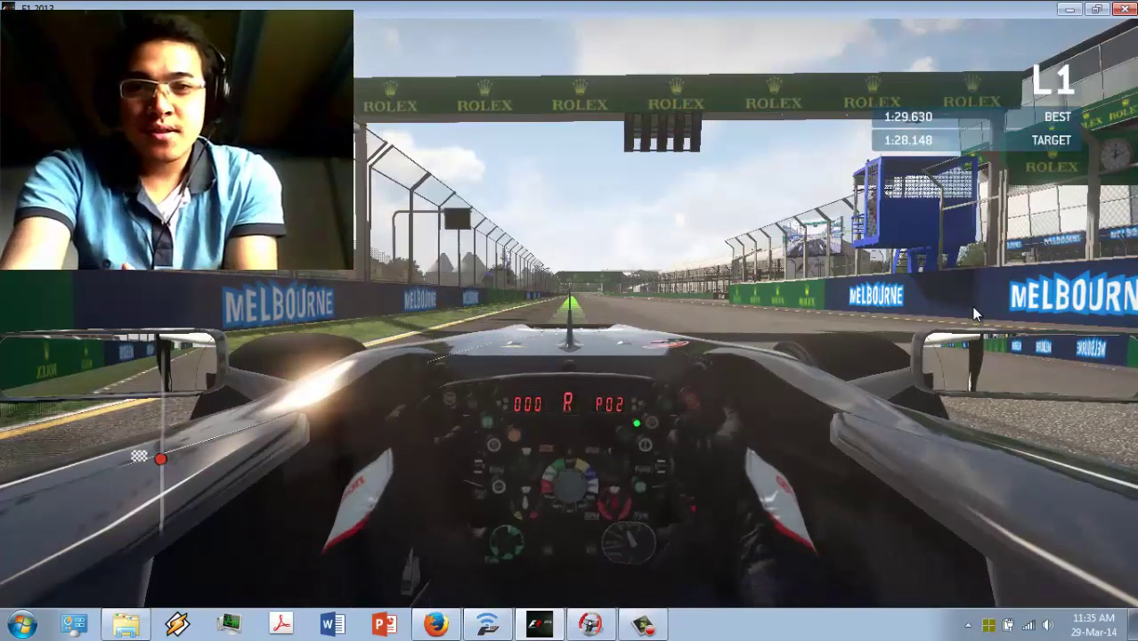
Switch to Firefox and compare the JD SimWheel and Tilt Racer pages on Google Play, then read JD SimWheel's description and installation requirements
key("alt+Tab")
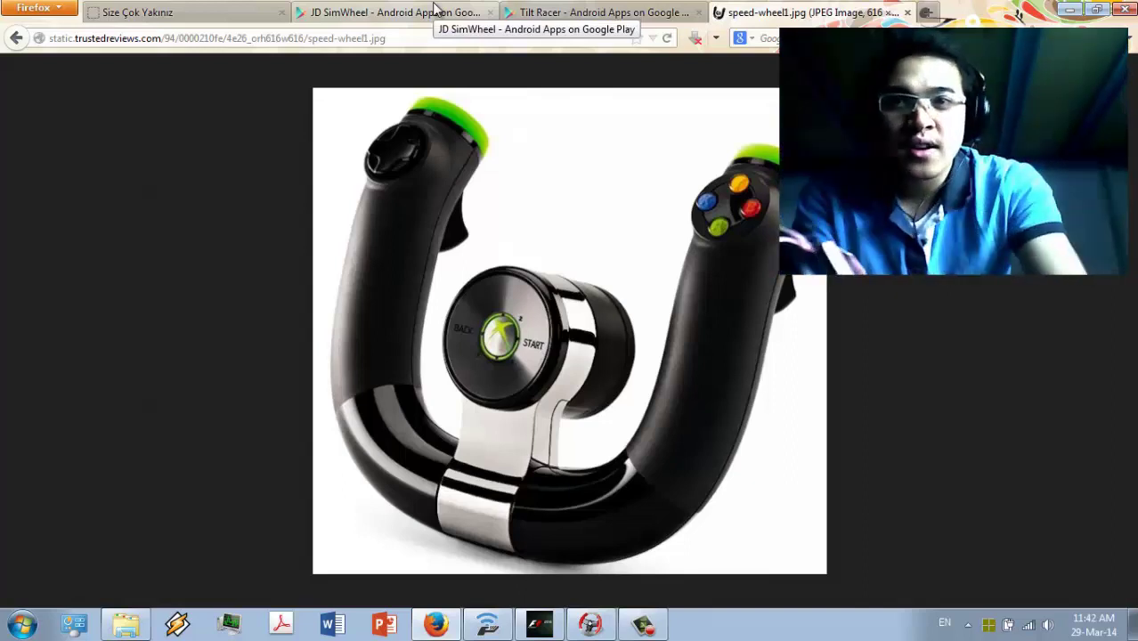
left_click(435, 9)
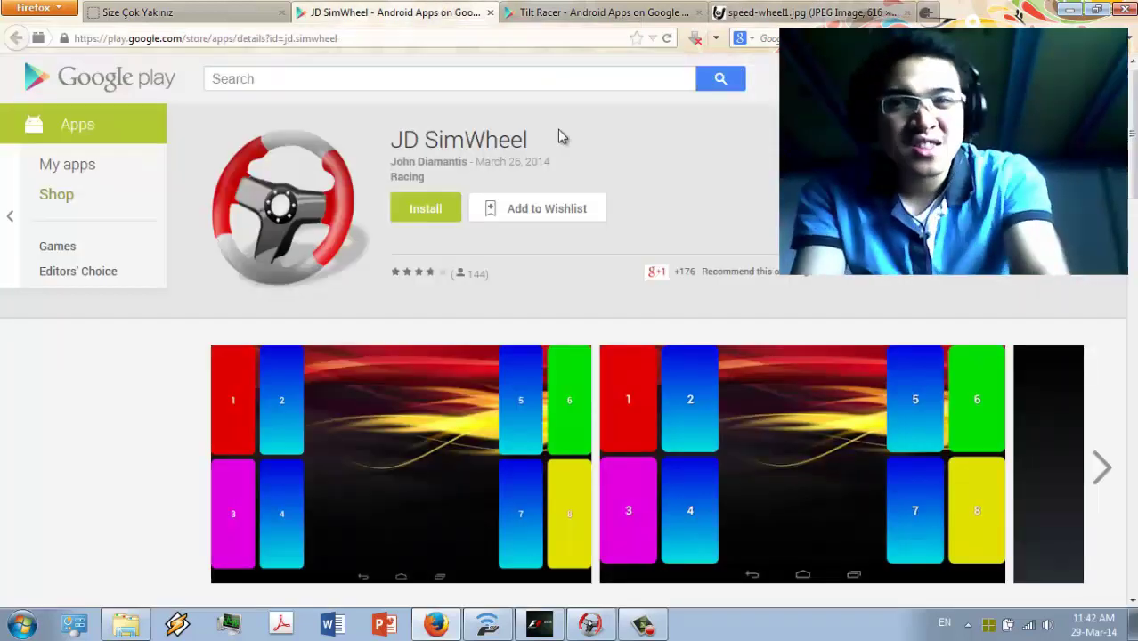
left_click(601, 11)
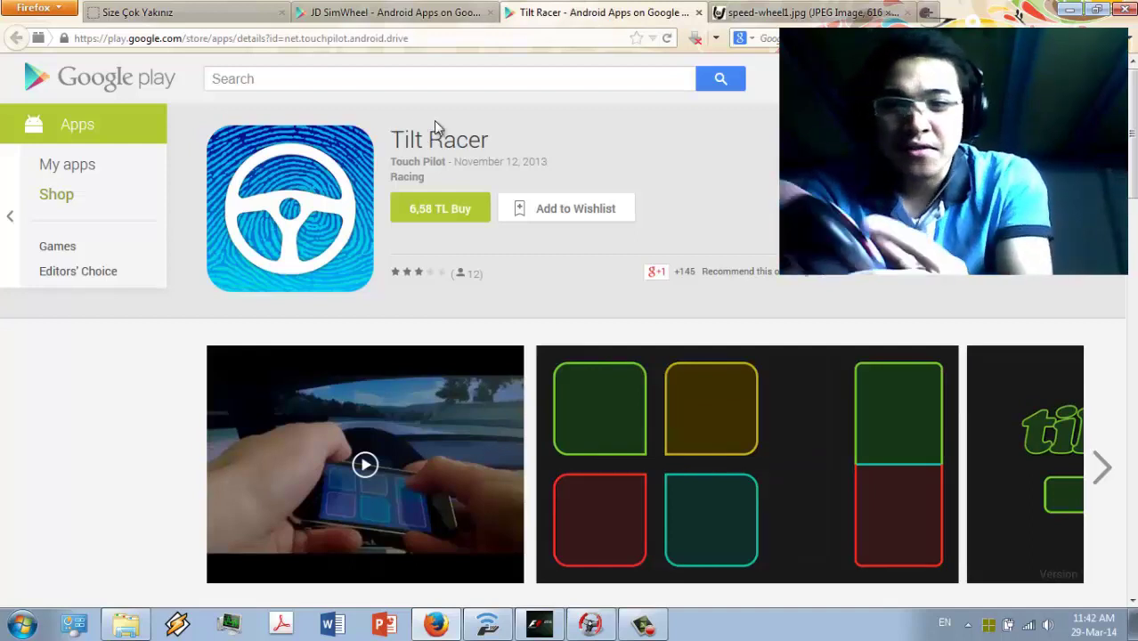
left_click(430, 9)
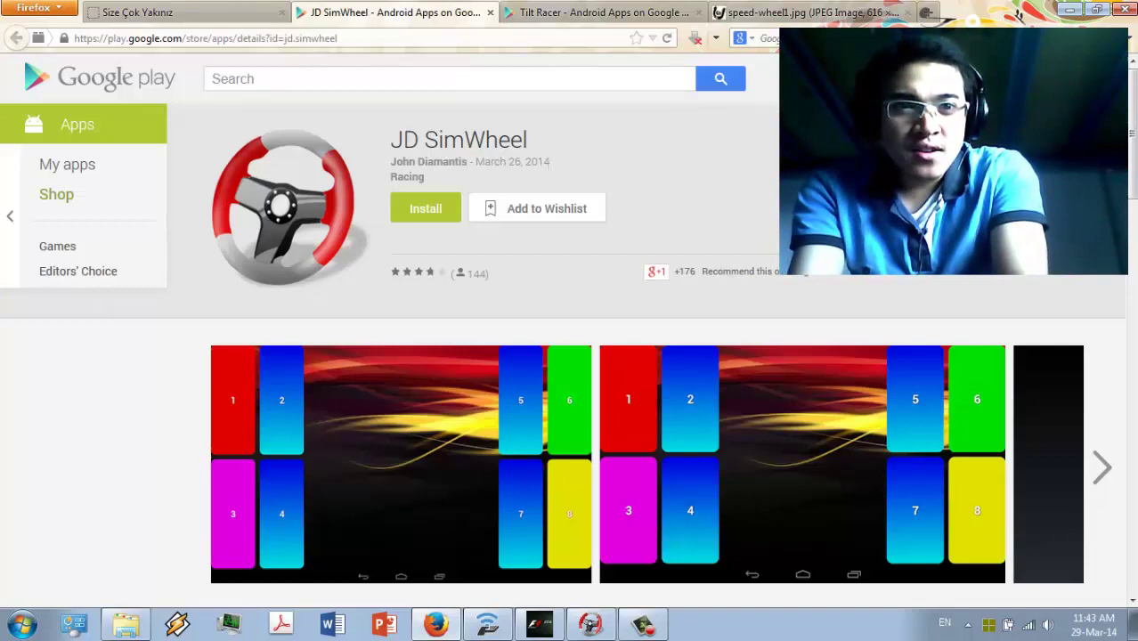
left_click_drag(1129, 154, 1129, 288)
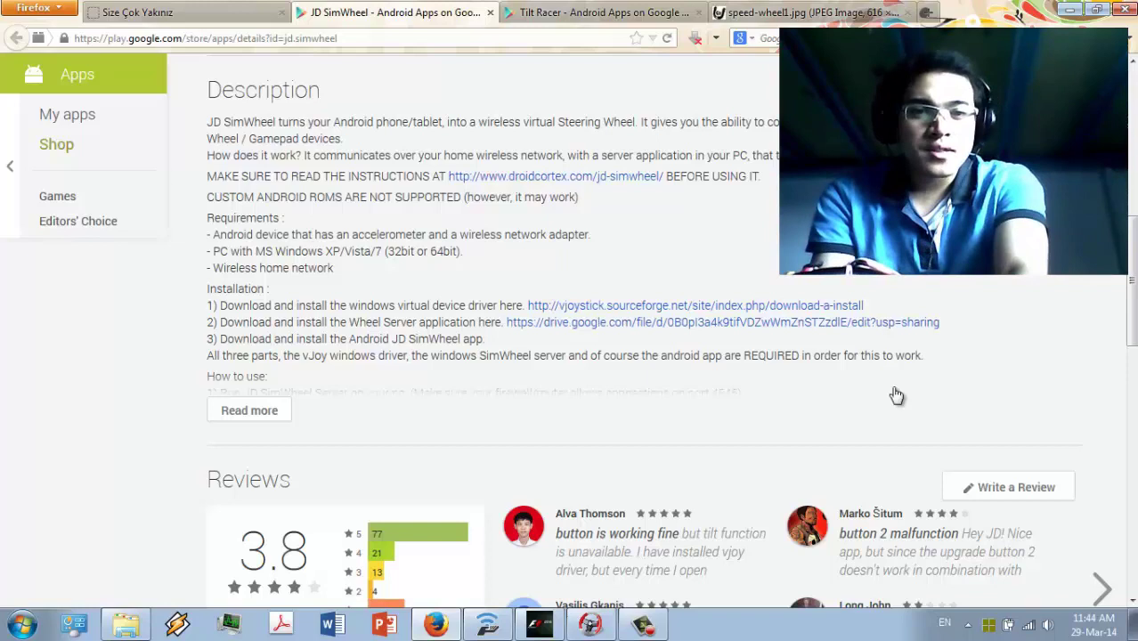
Open Connectify Hotspot PRO and review the Wi-Fi hotspot's sharing settings
left_click(968, 624)
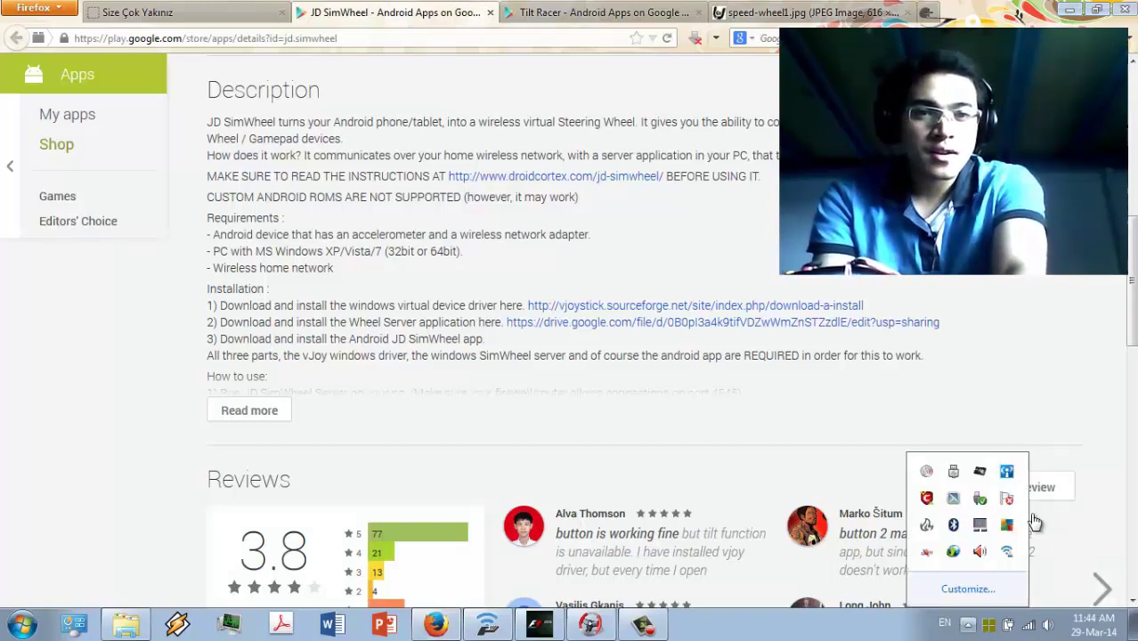
left_click(1009, 554)
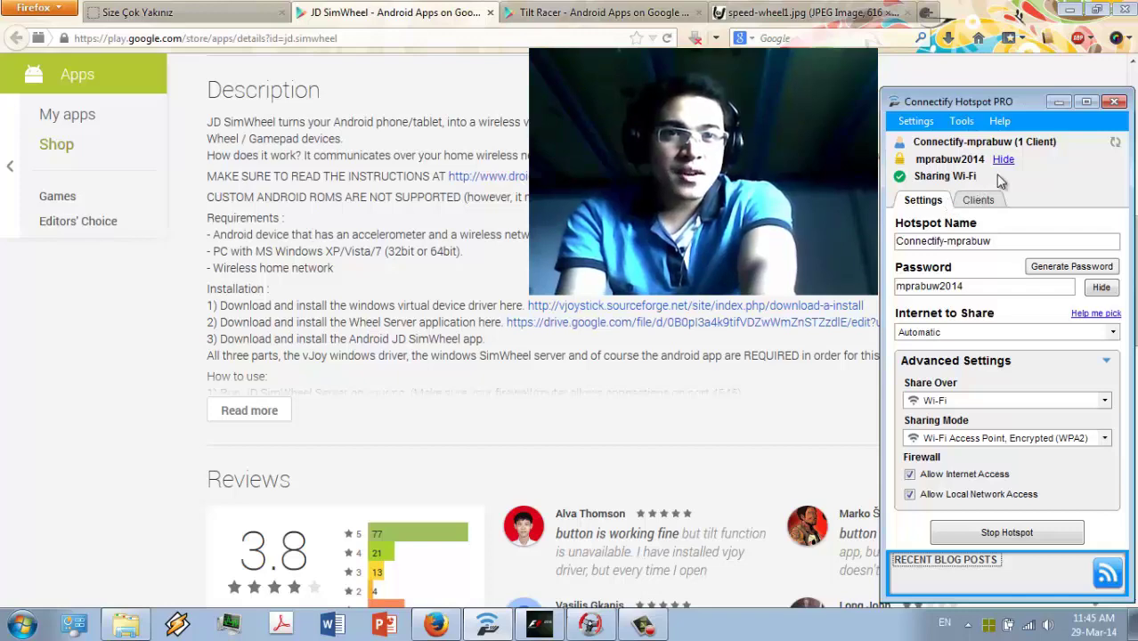
mouse_move(997, 181)
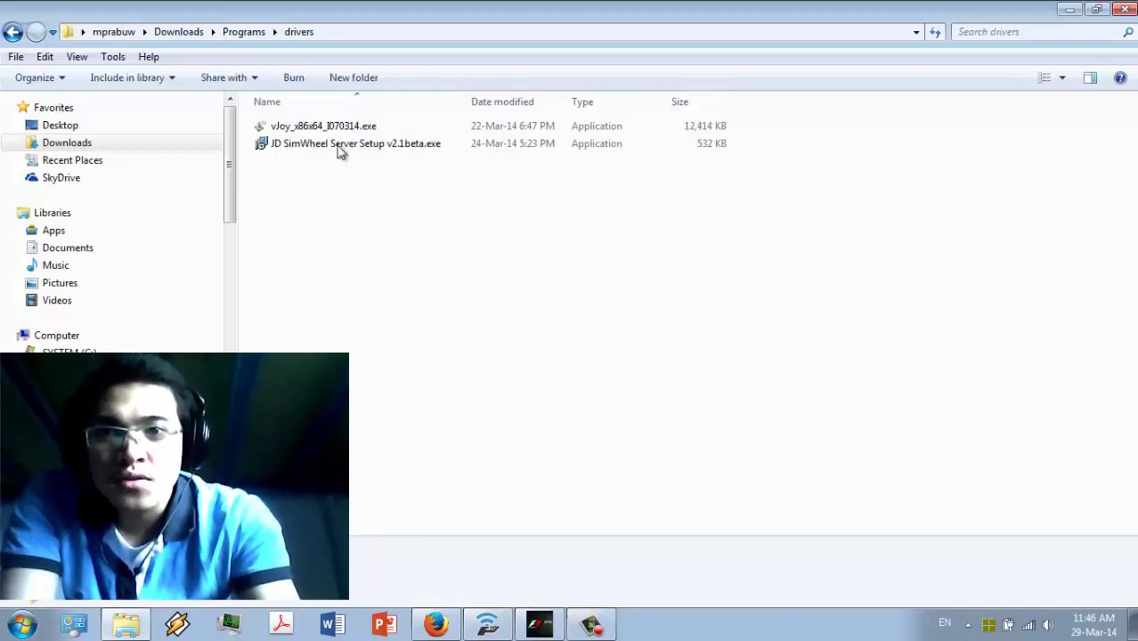
Examine the vJoy and JD SimWheel Server installers in the drivers folder
left_click_drag(354, 190, 317, 130)
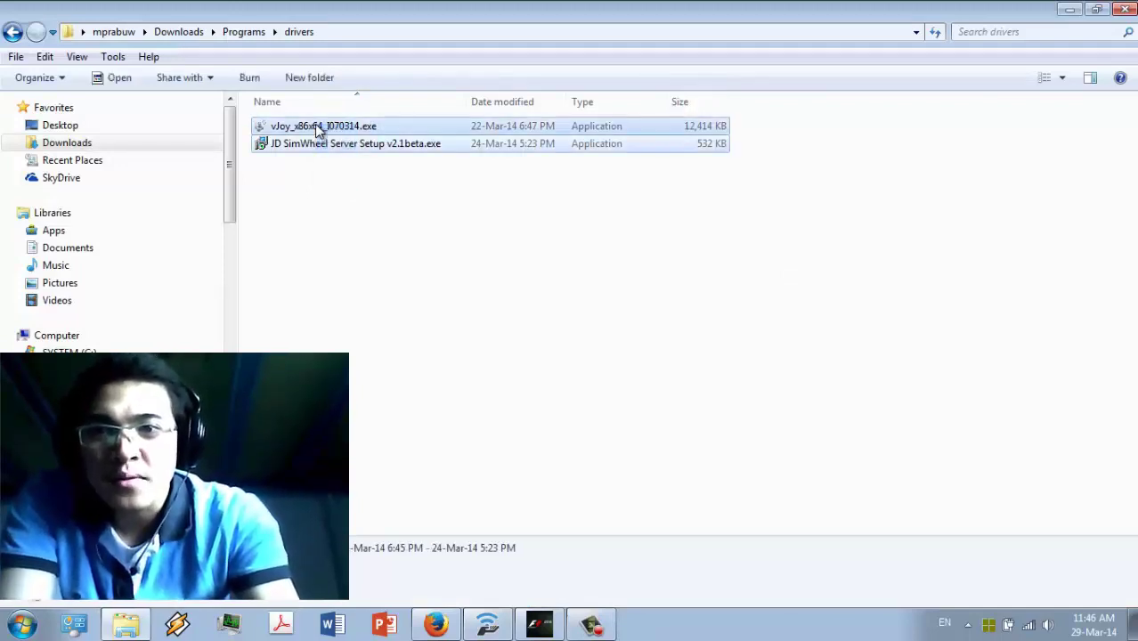
left_click(338, 190)
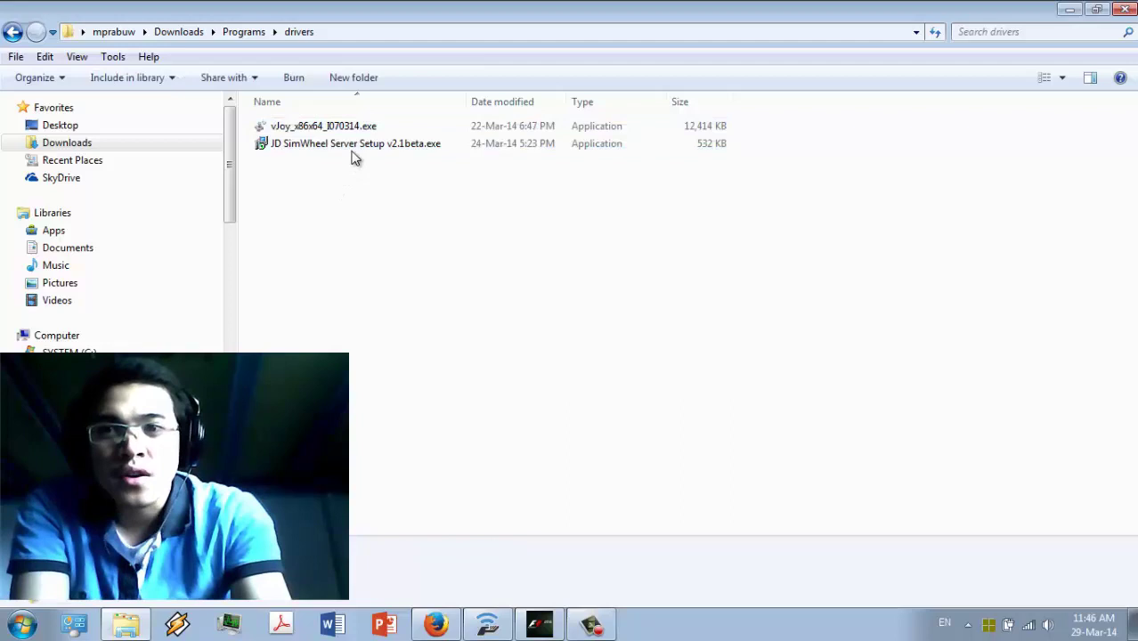
left_click(368, 128)
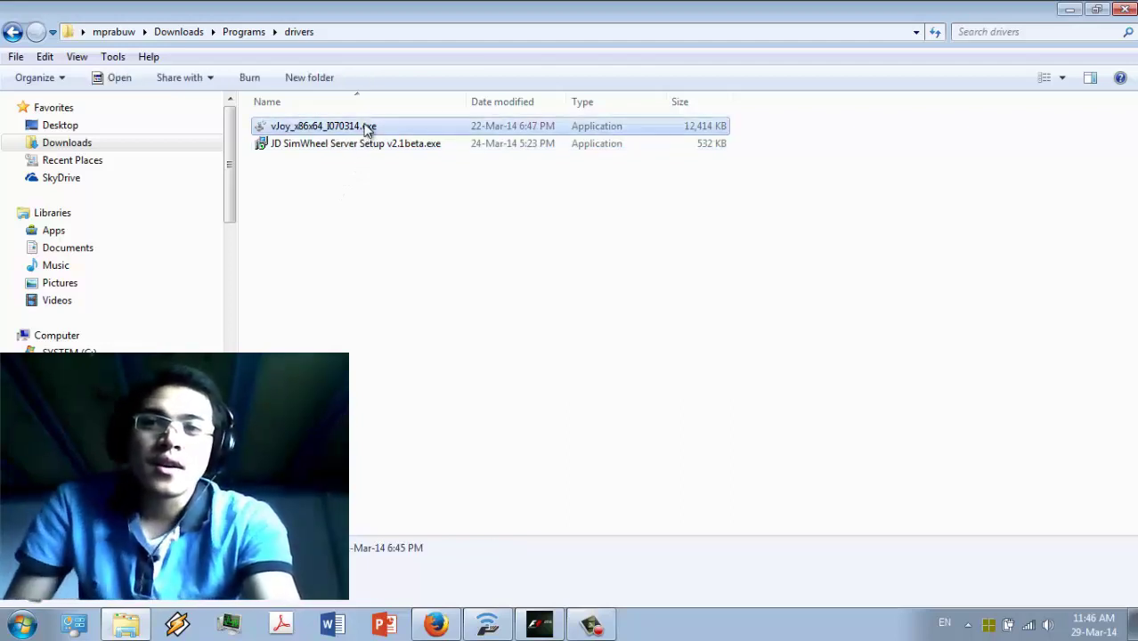
left_click(345, 145)
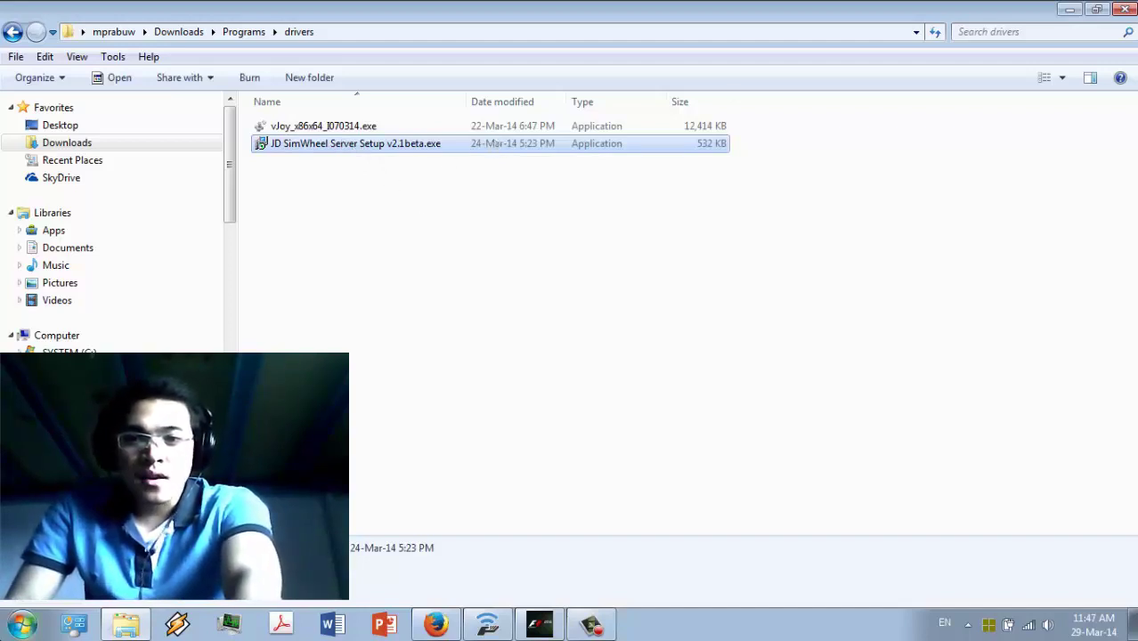
Launch JD SimWheel Server
key("super")
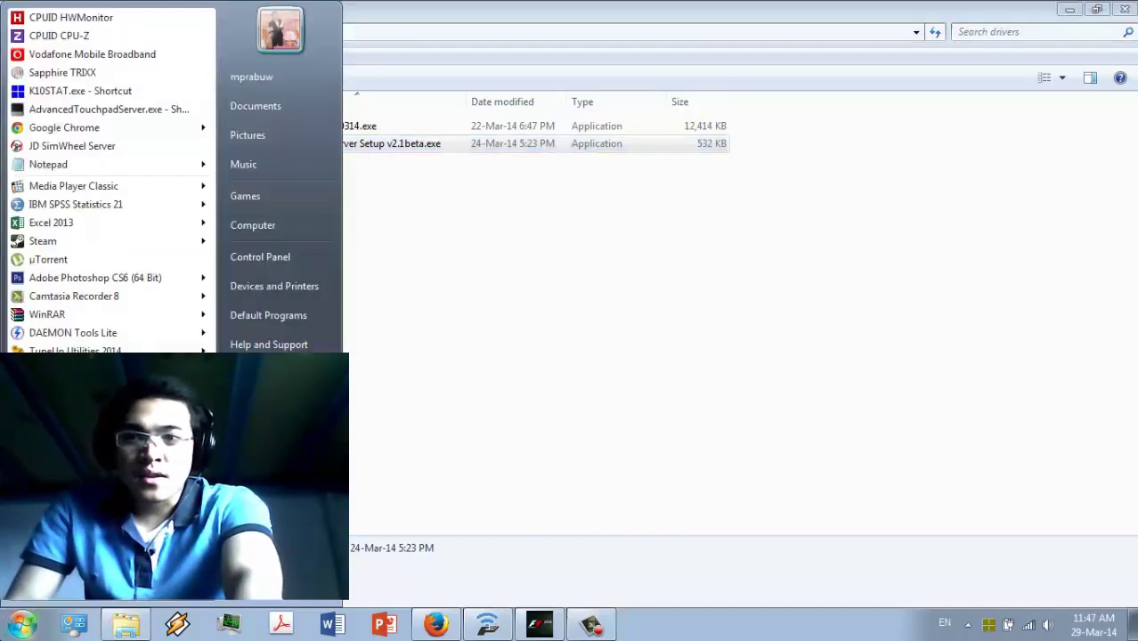
left_click(107, 147)
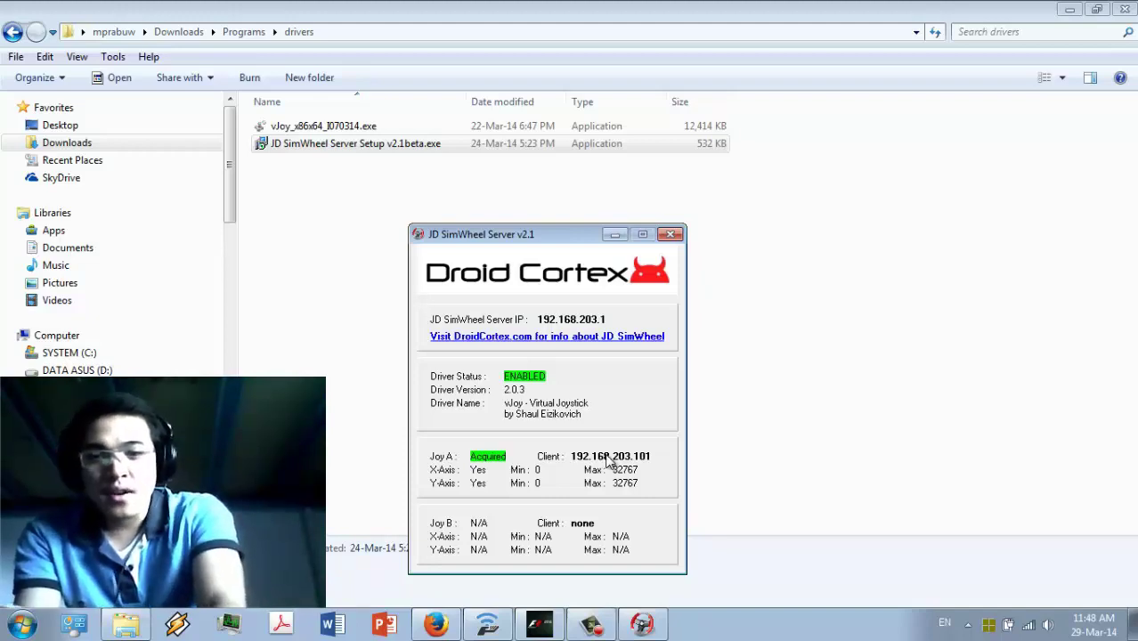
Switch to F1 2013 and open View/Customise Config in the driving controls options
left_click(540, 624)
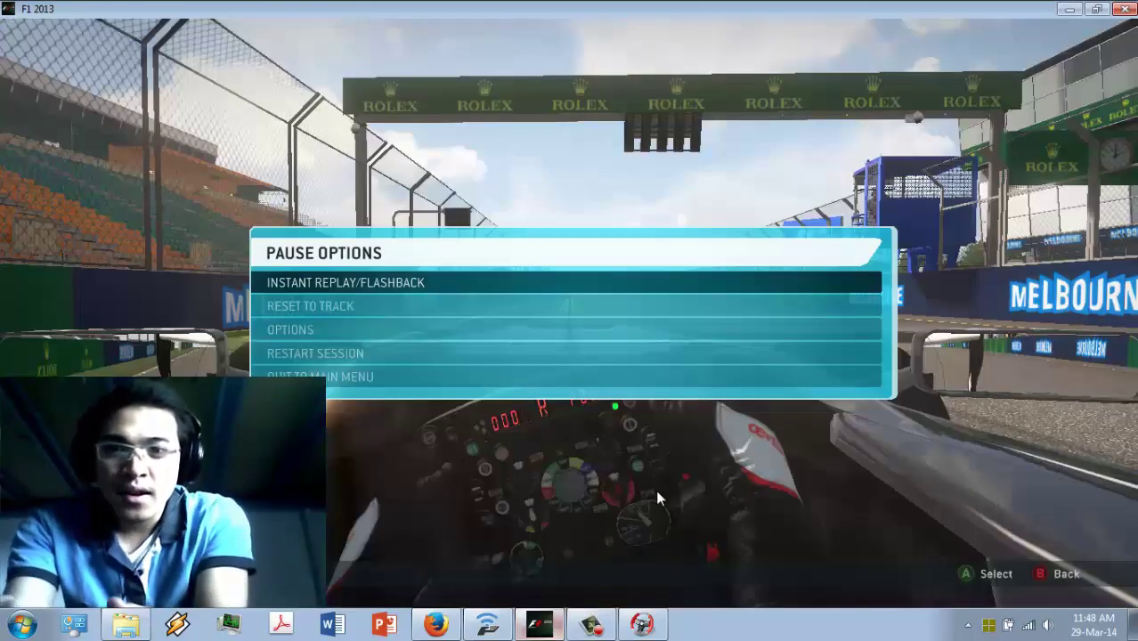
key("Down")
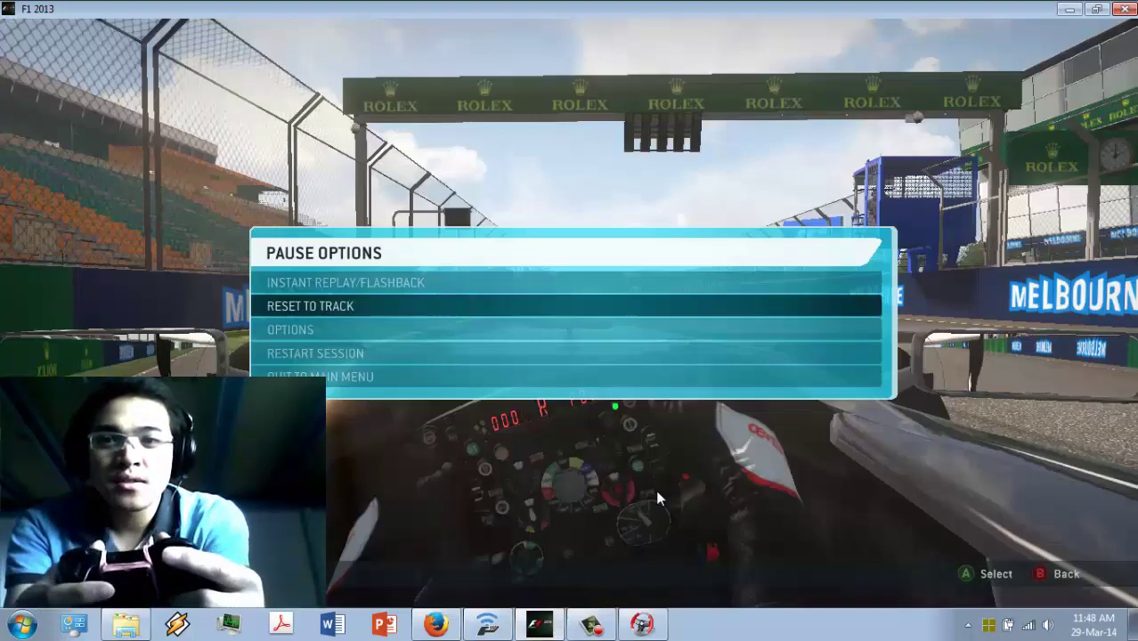
key("Down")
key("Return")
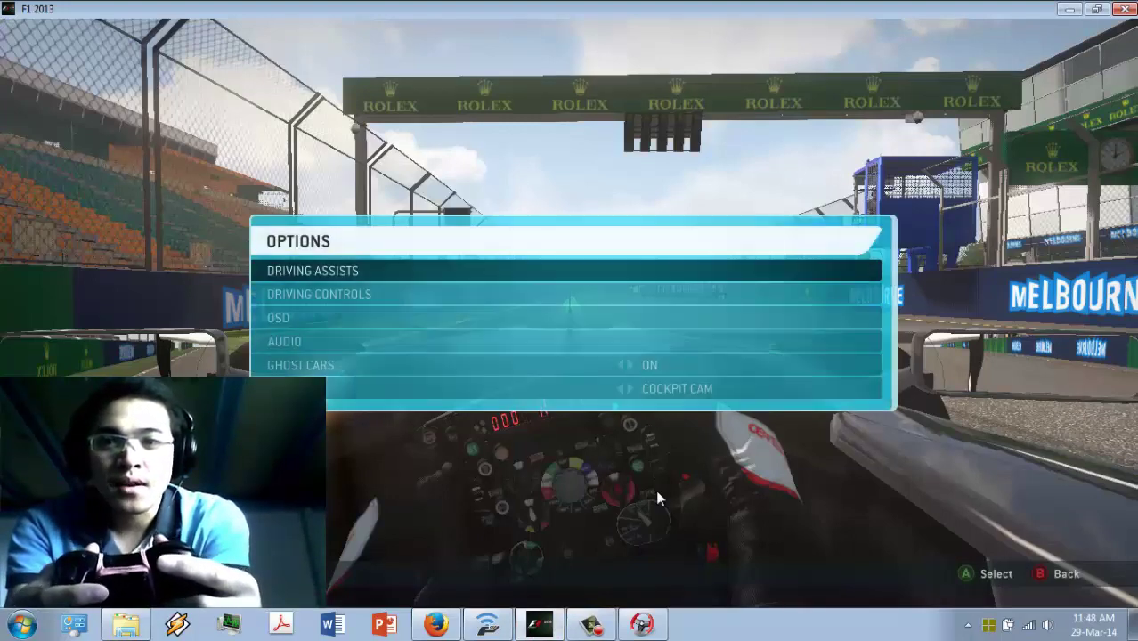
key("Down")
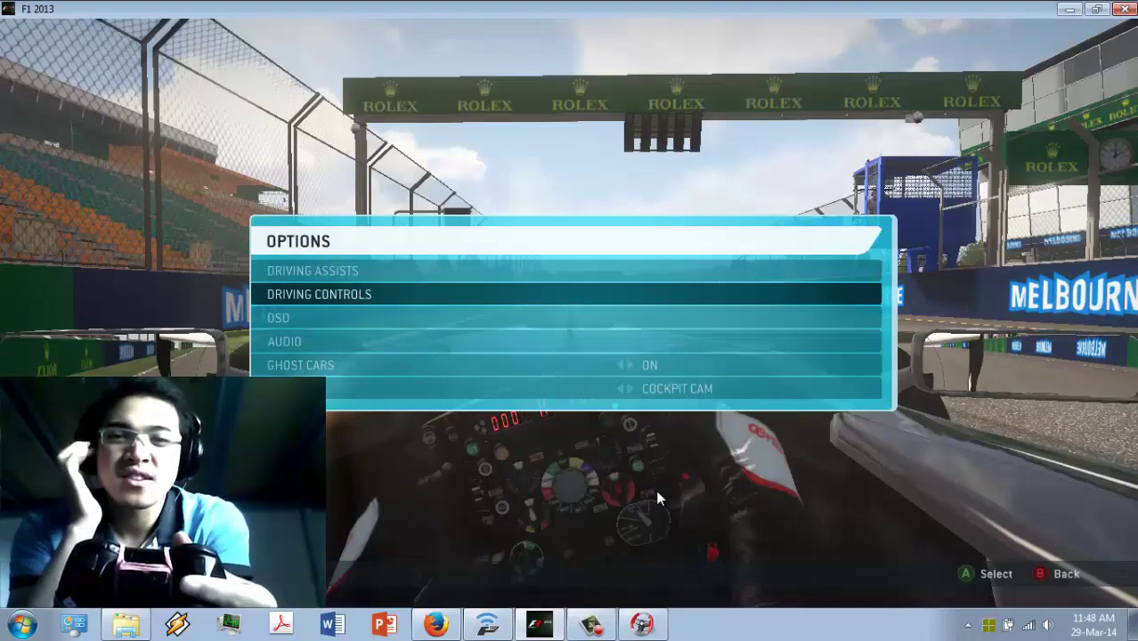
key("Return")
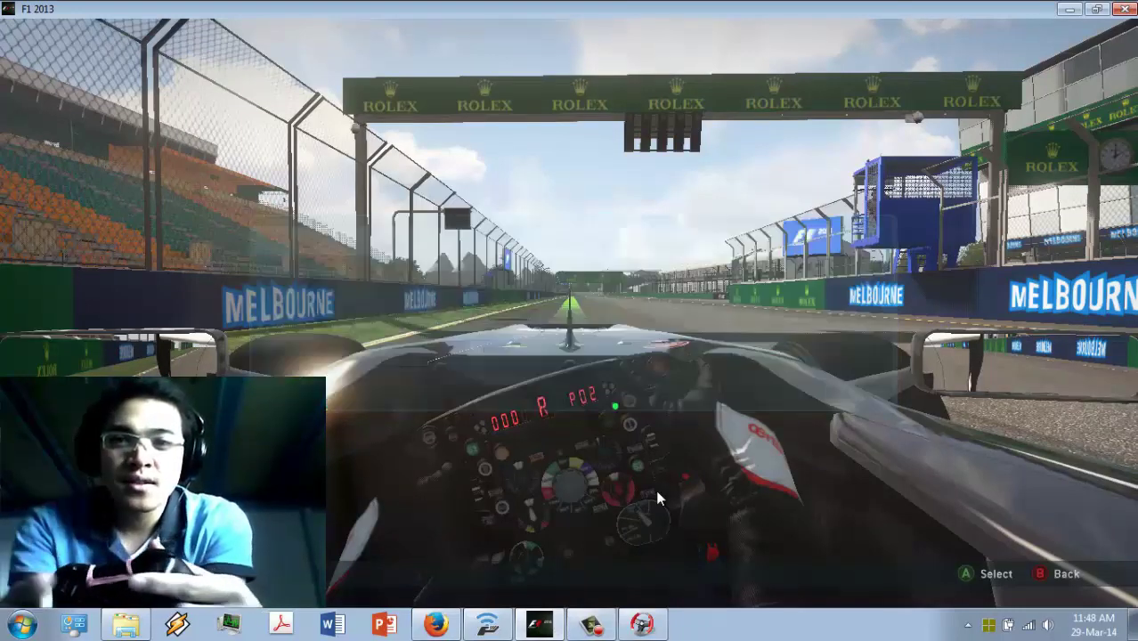
key("Down")
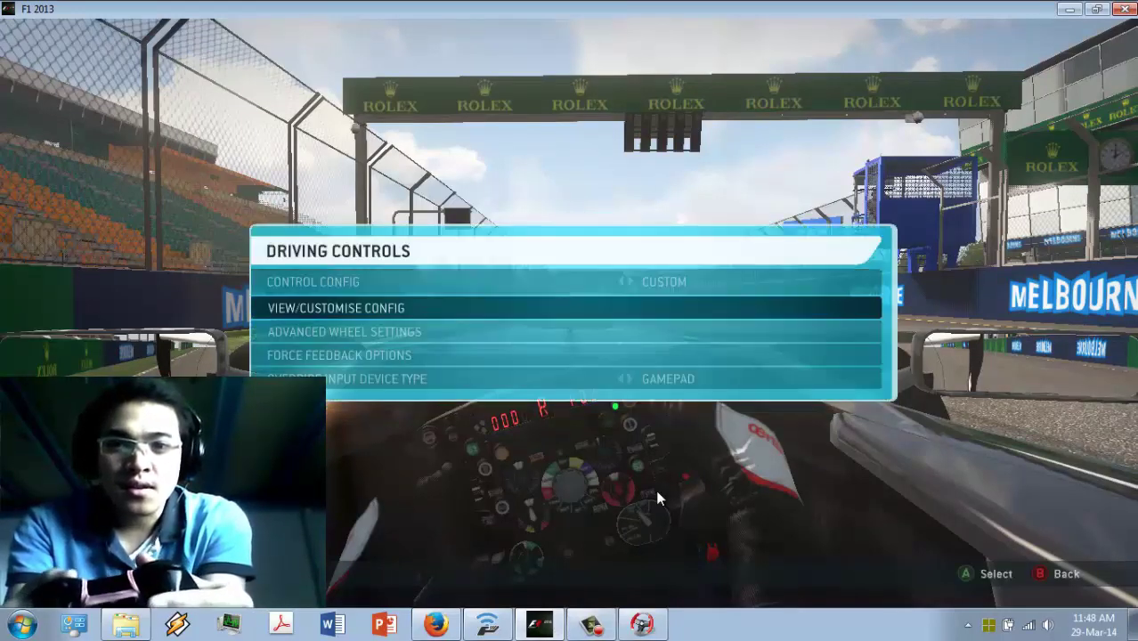
key("Up")
key("Down")
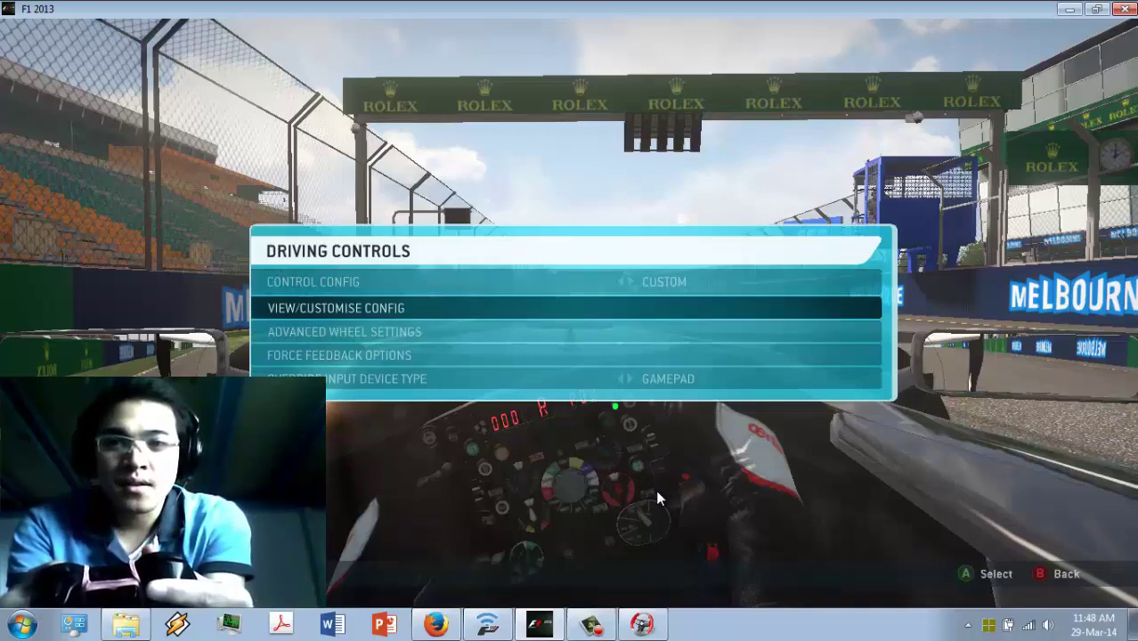
key("Return")
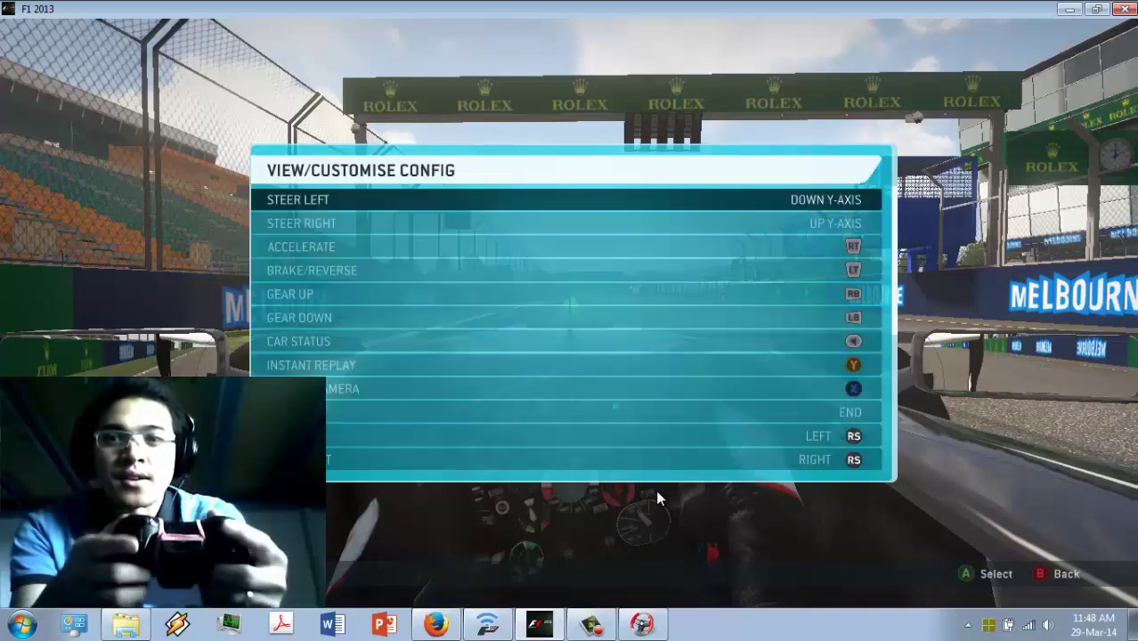
Bind Steer Left to Down Y-Axis and Steer Right to Up Y-Axis by tilting the phone
key("Down")
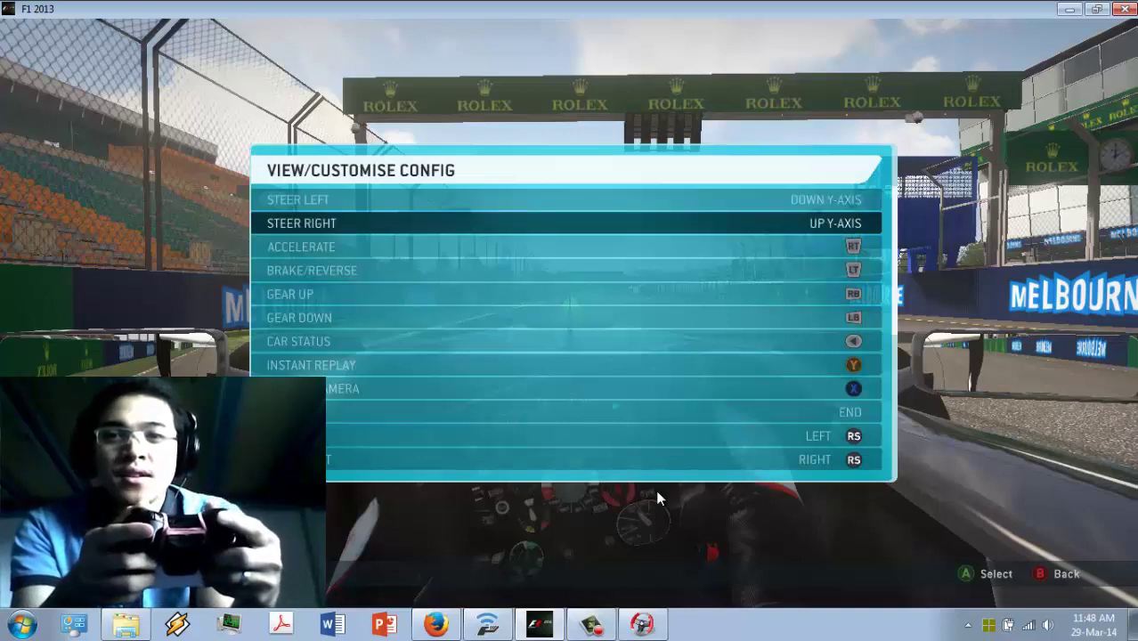
key("Up")
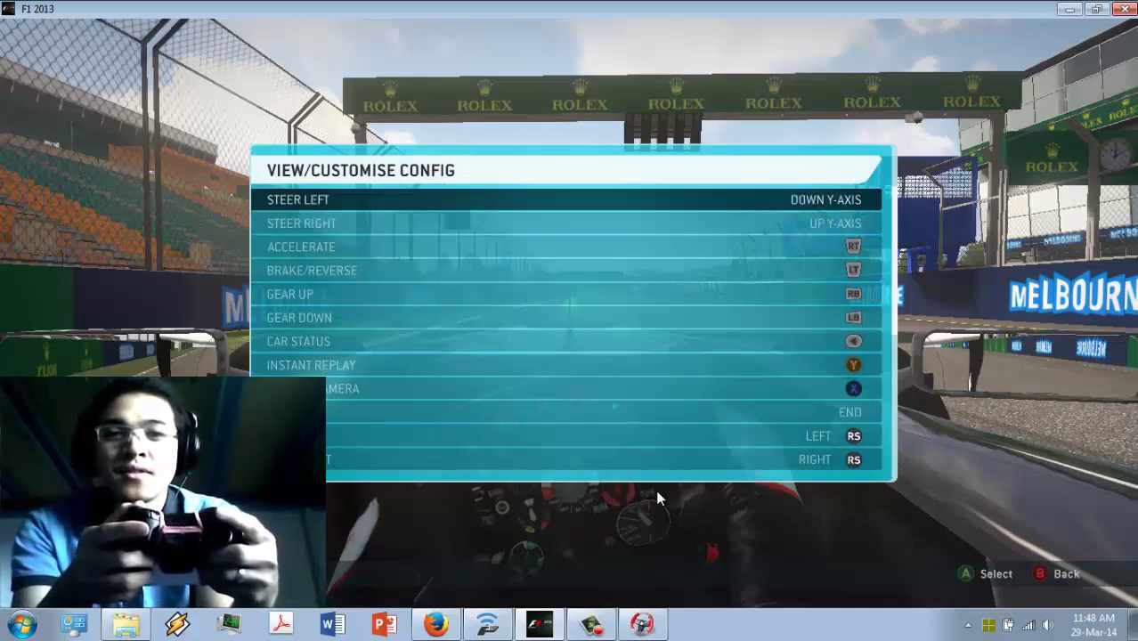
key("Return")
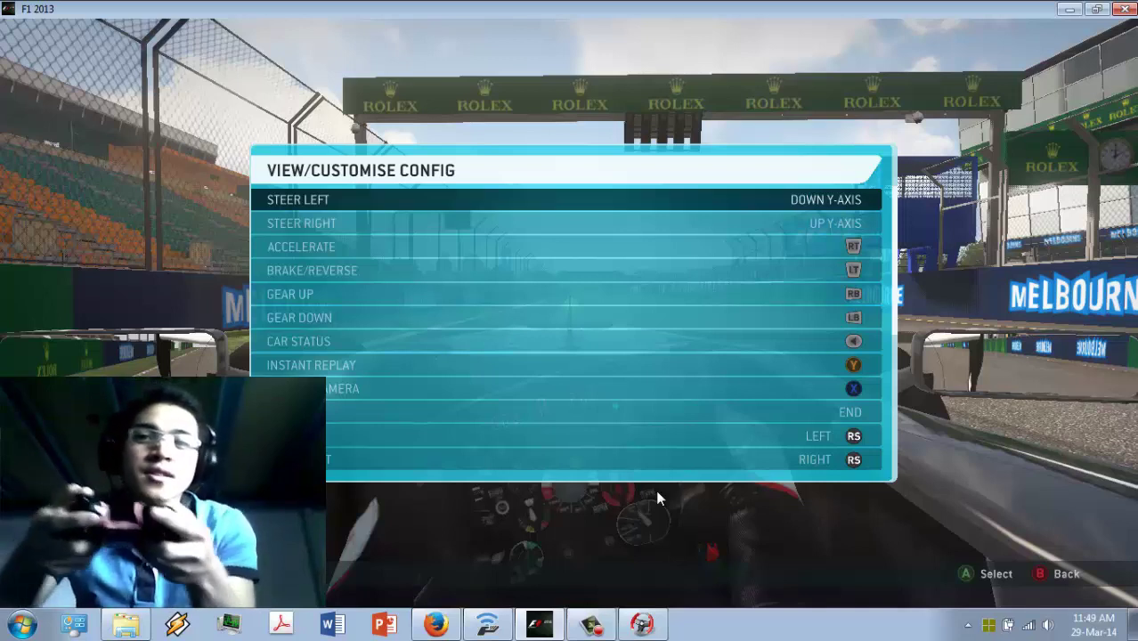
key("Down")
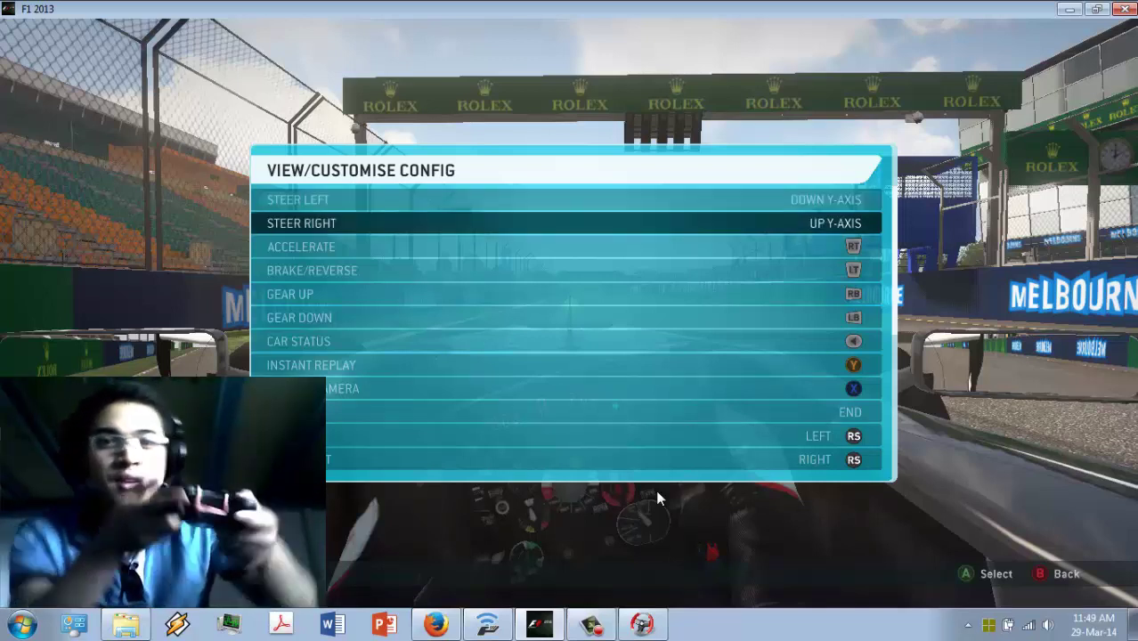
key("Return")
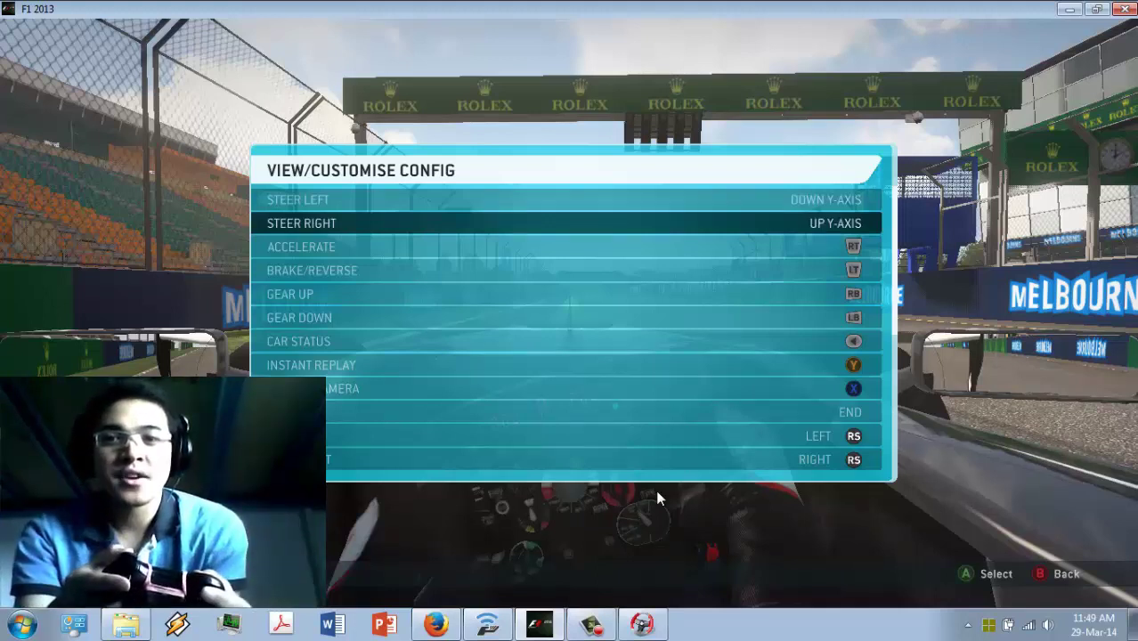
Bind Accelerate to the gamepad's RT trigger
key("Down")
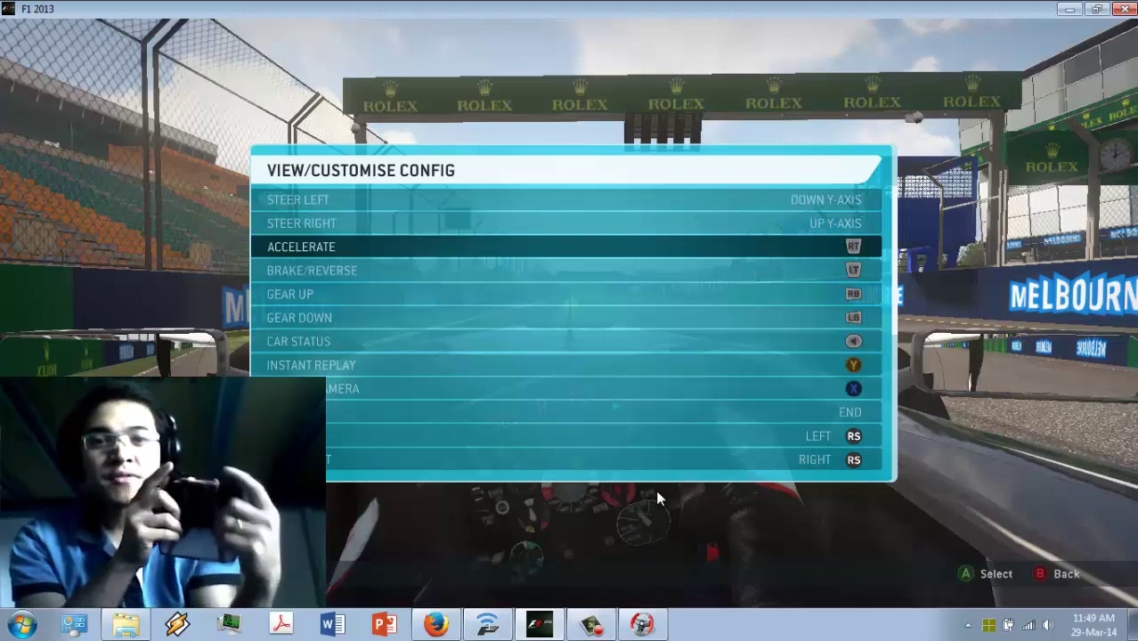
key("Return")
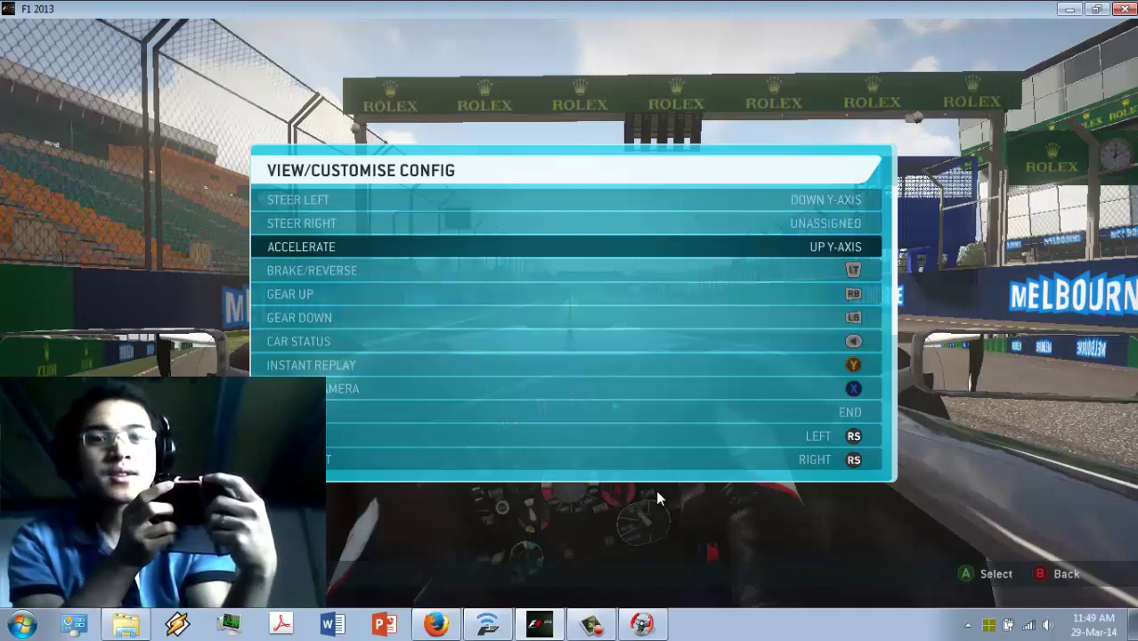
key("Return")
Redo the steering bindings with Steer Right on Up Y-Axis and Steer Left on Down Y-Axis
key("Up")
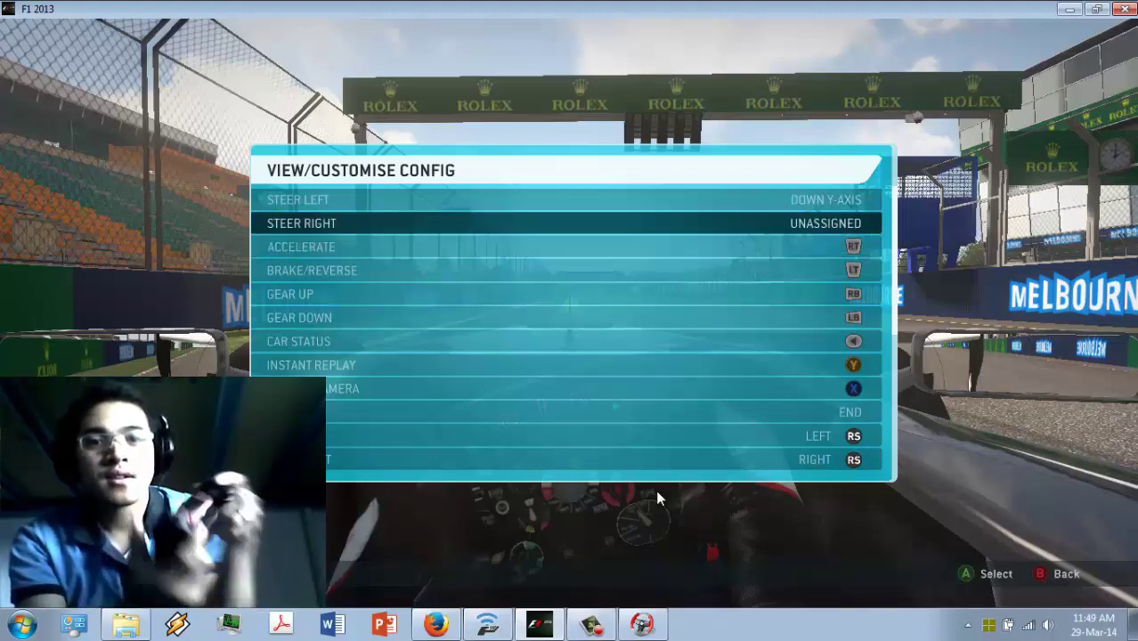
key("Return")
key("Up")
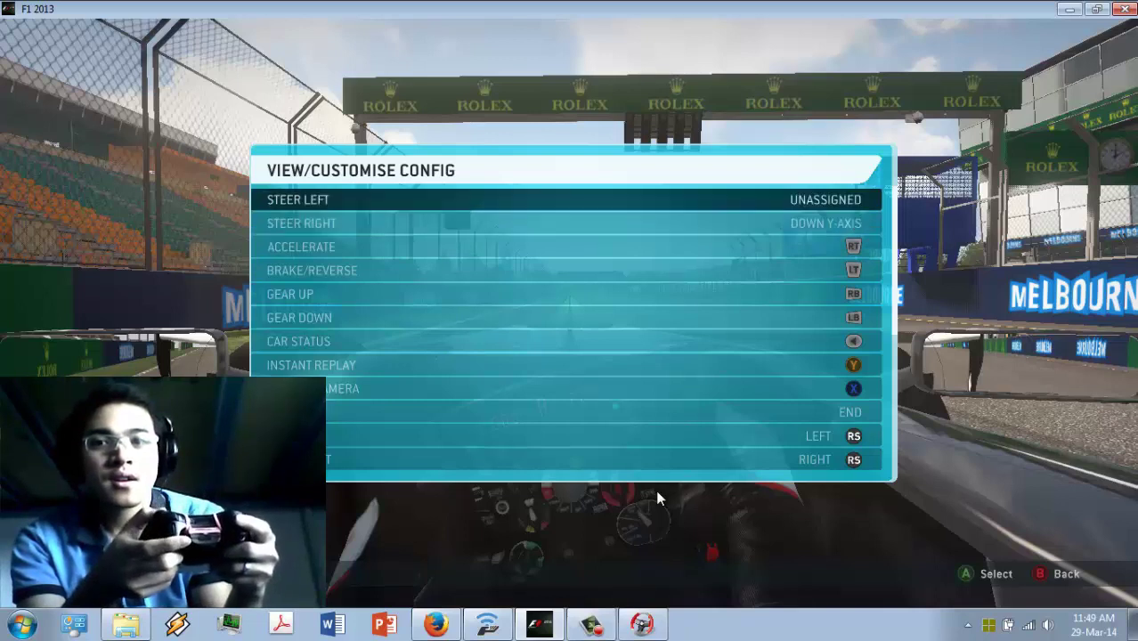
key("Down")
key("Return")
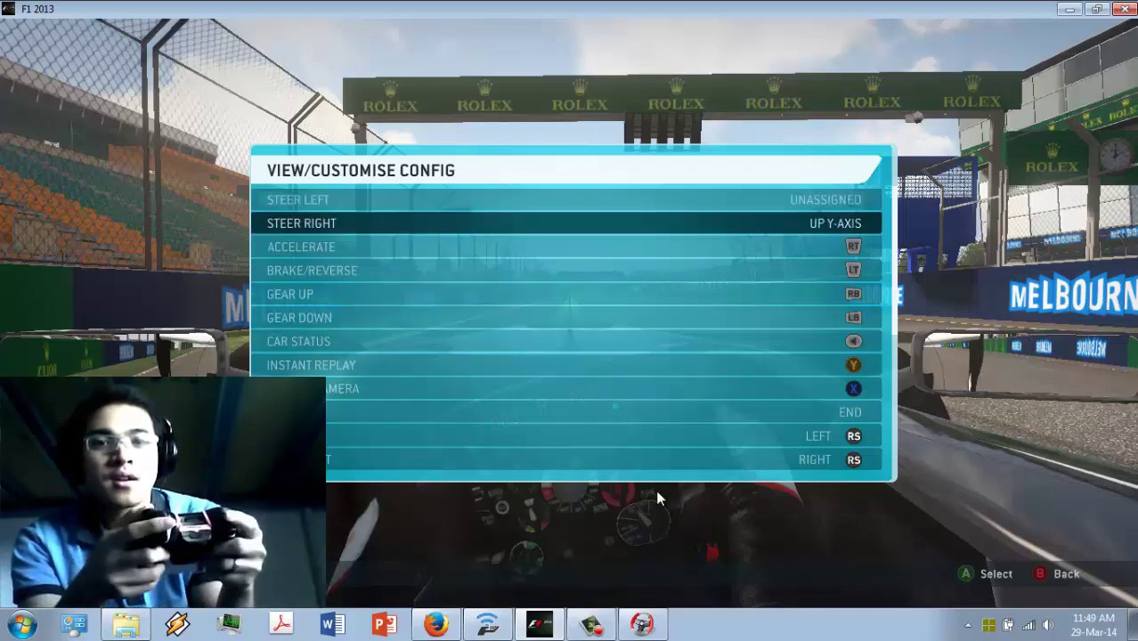
key("Up")
key("Return")
key("Down")
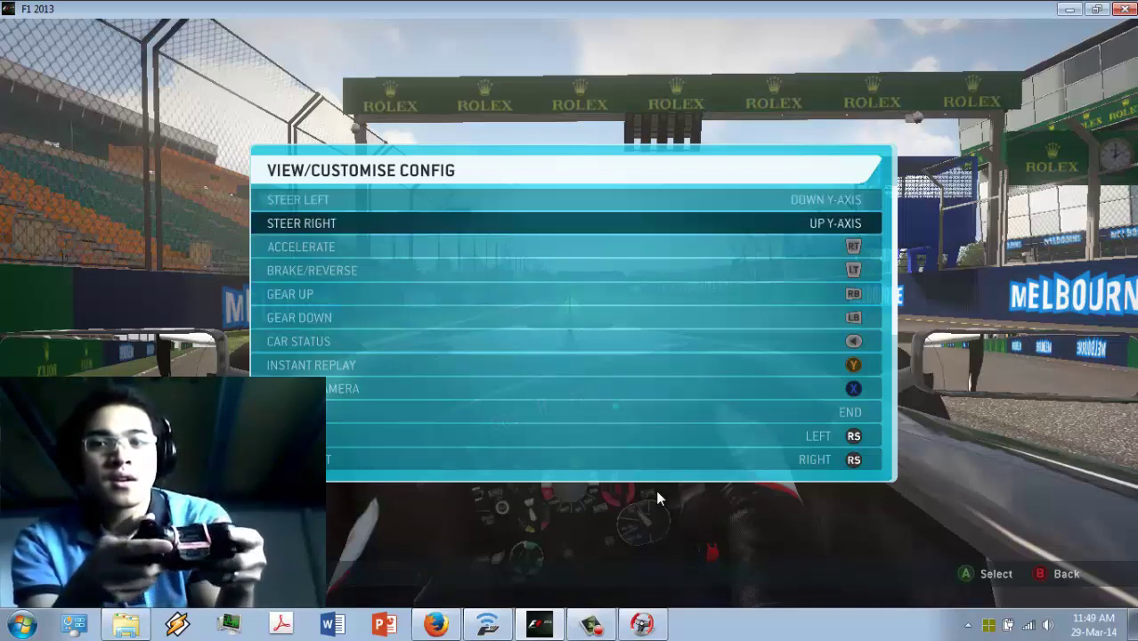
Bind Brake/Reverse to the gamepad's LT trigger
key("Down")
key("Down")
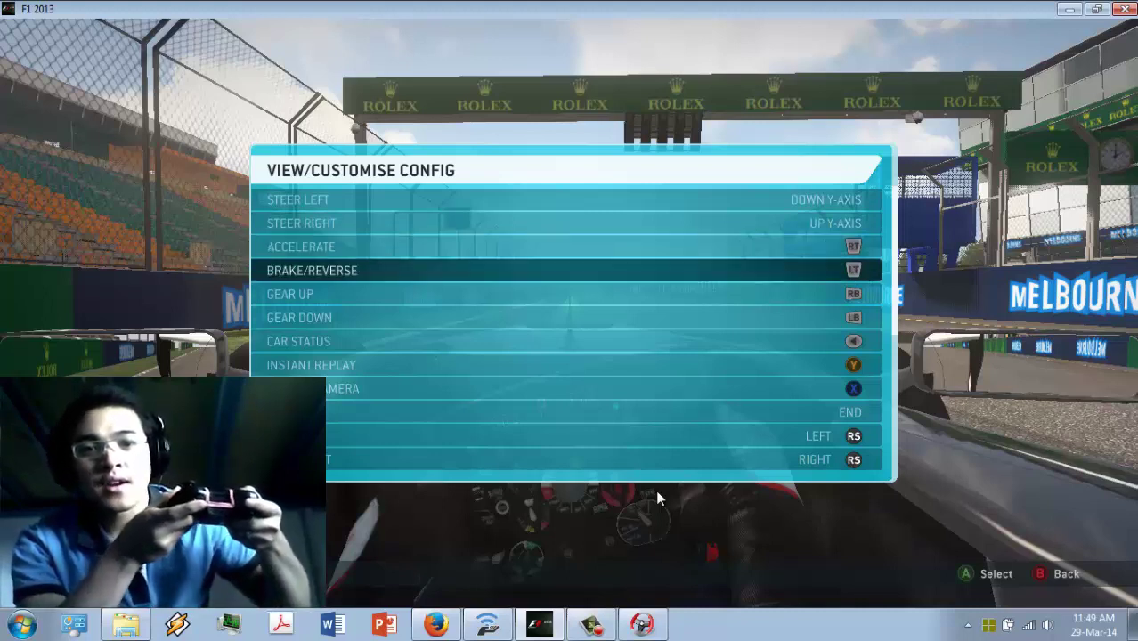
key("Return")
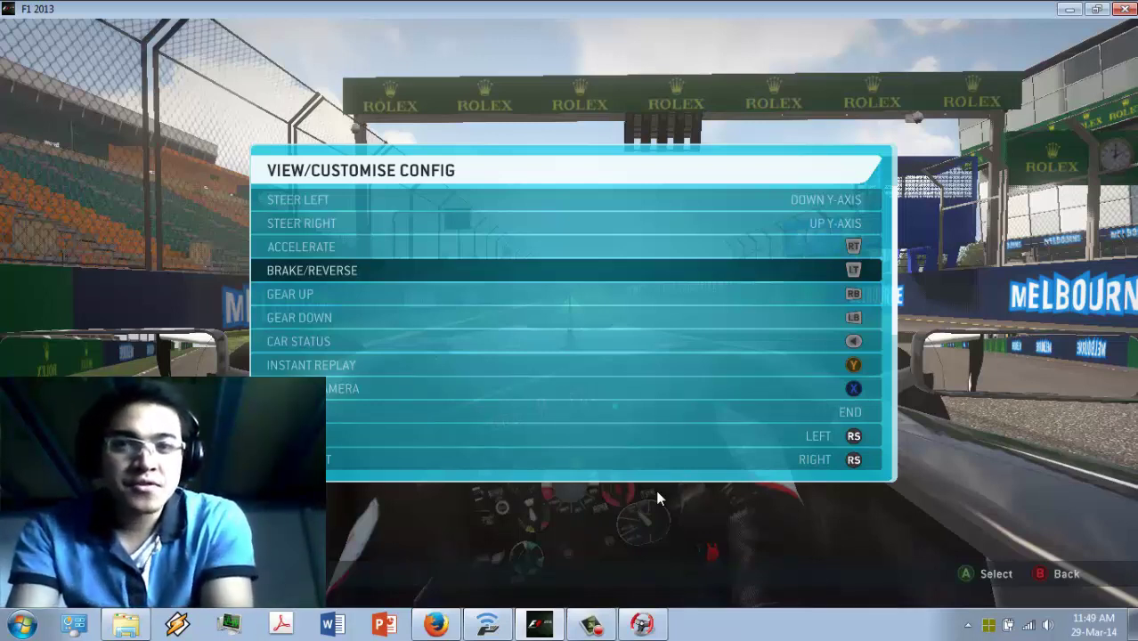
Review the remaining control bindings from Gear Up and Gear Down through Car Status, Instant Replay and the camera entry
key("Down")
key("Down")
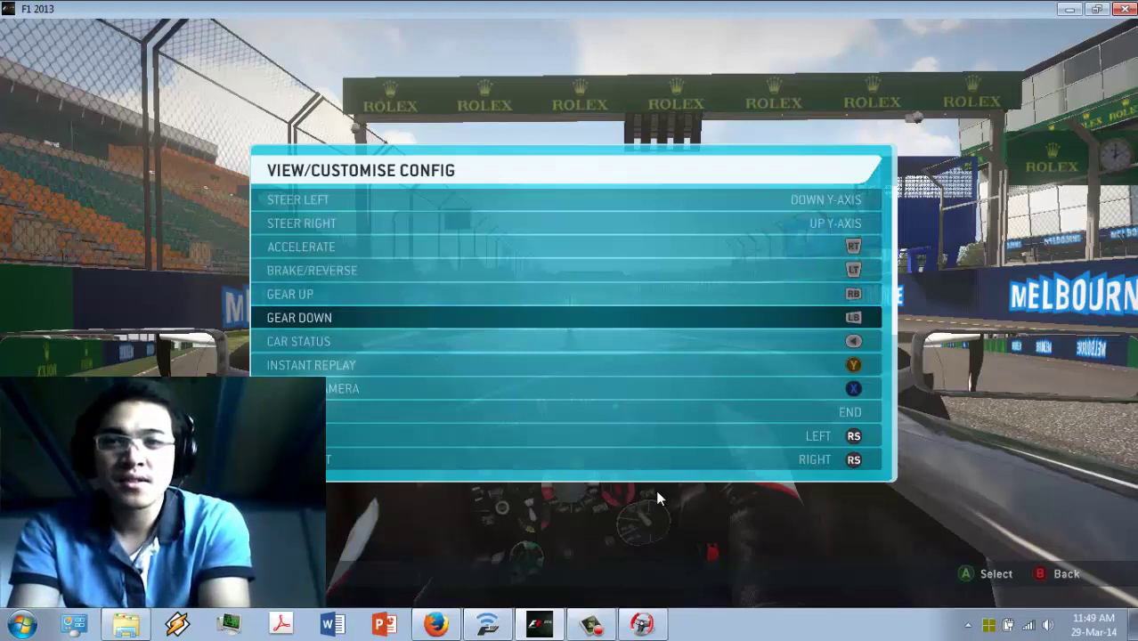
key("Down")
key("Down")
key("Down")
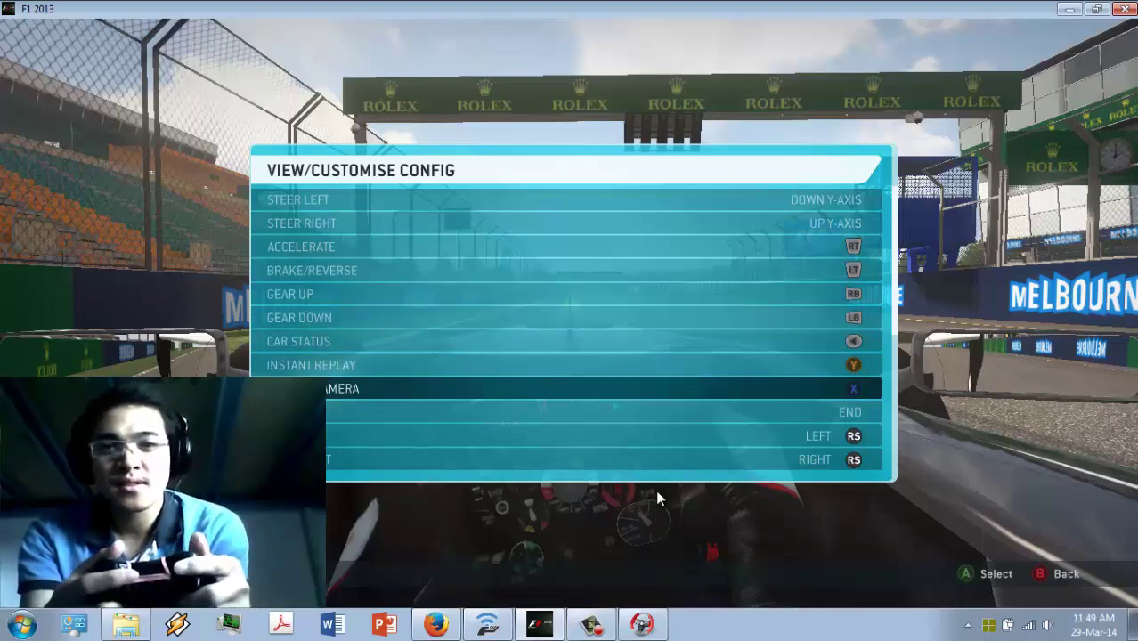
Leave the control configuration and pause options to return to driving on the track
key("Escape")
key("Escape")
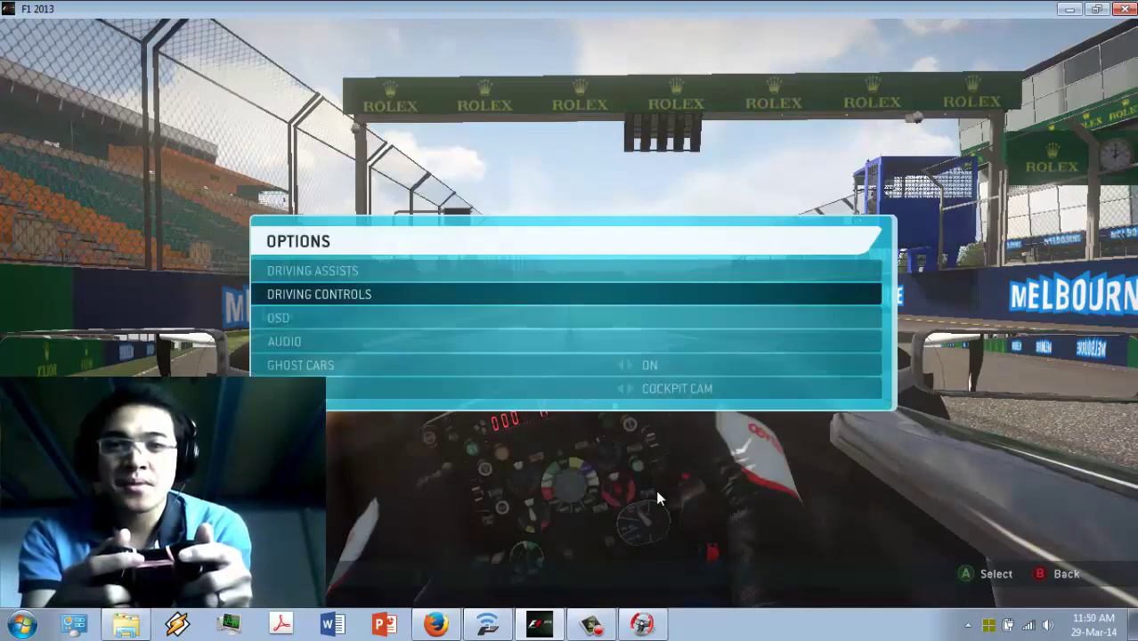
key("Escape")
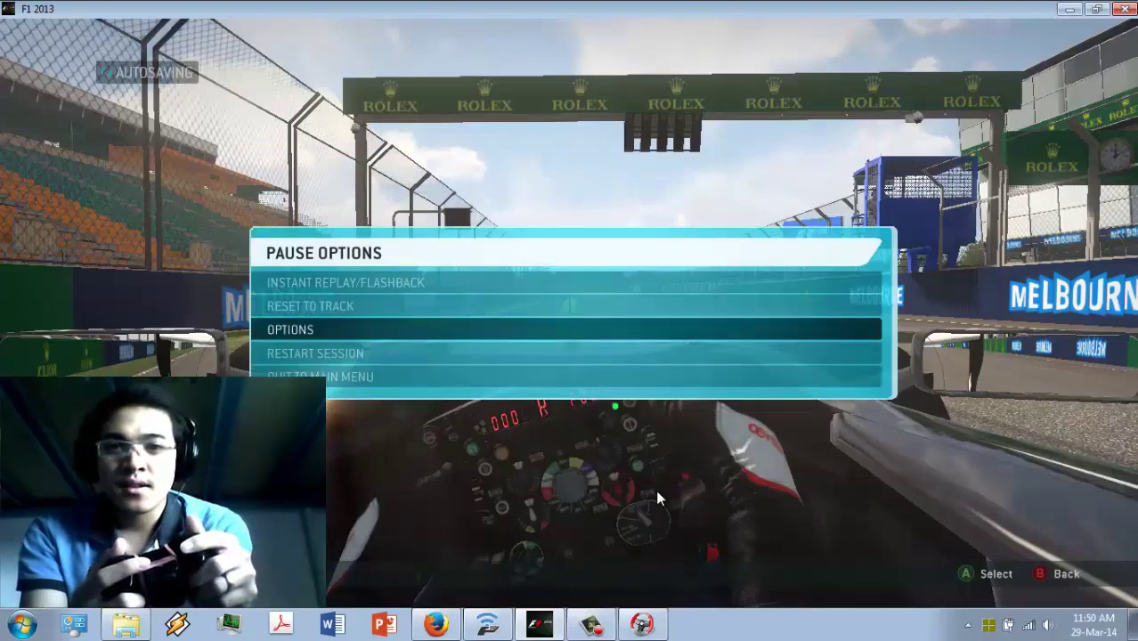
key("Escape")
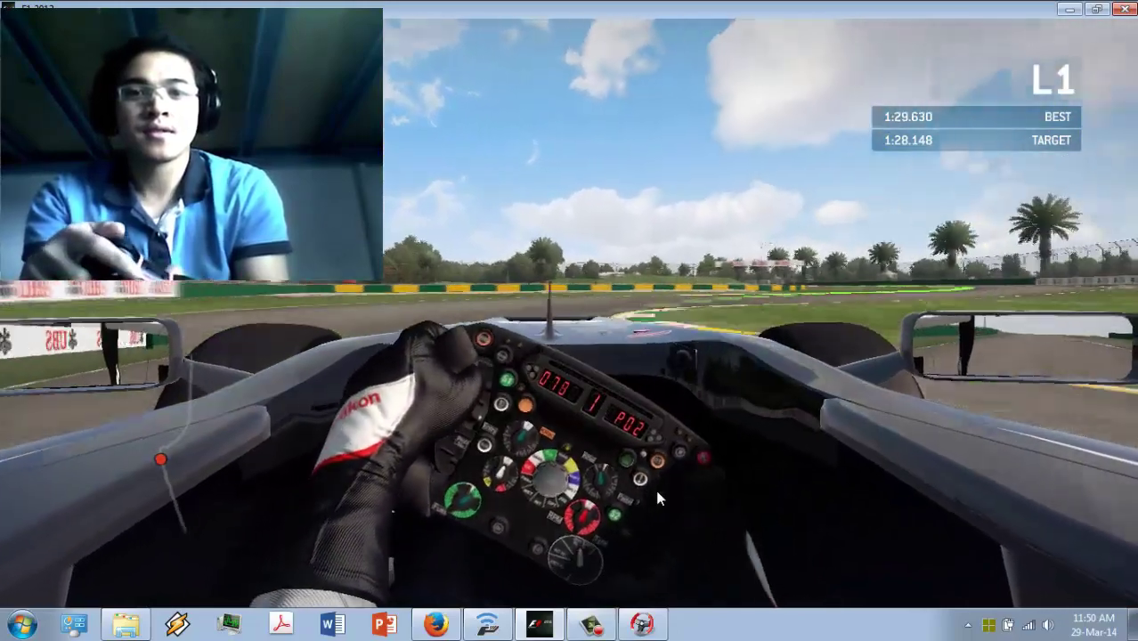
key("Escape")
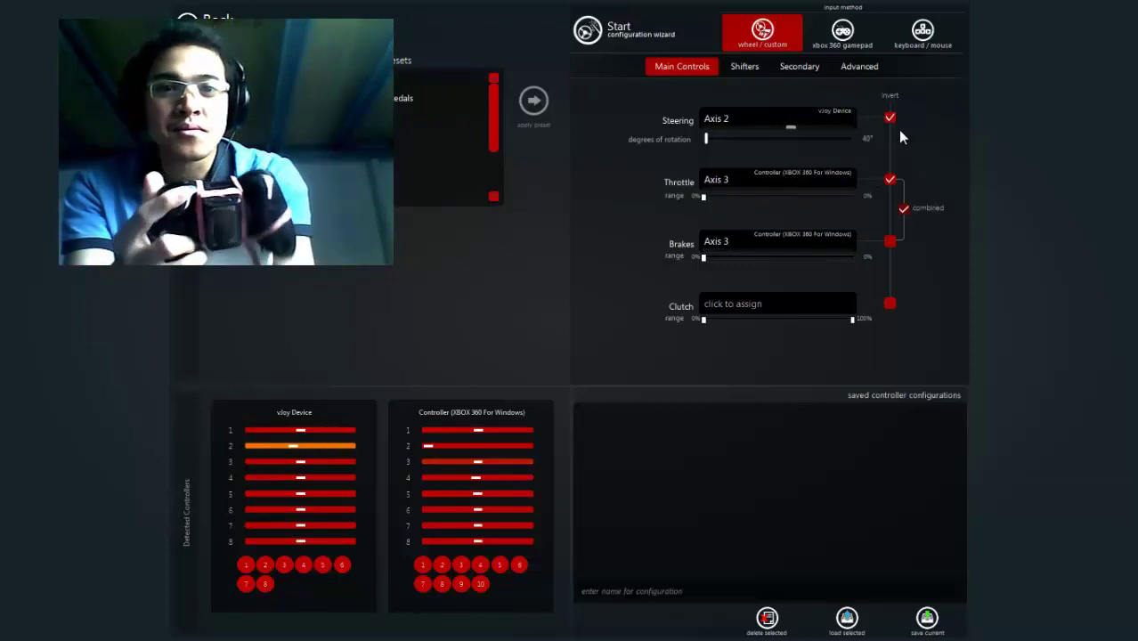
Examine the force feedback, steering and pedal settings in the wheel's advanced controller configuration, and leave the configuration
left_click(858, 71)
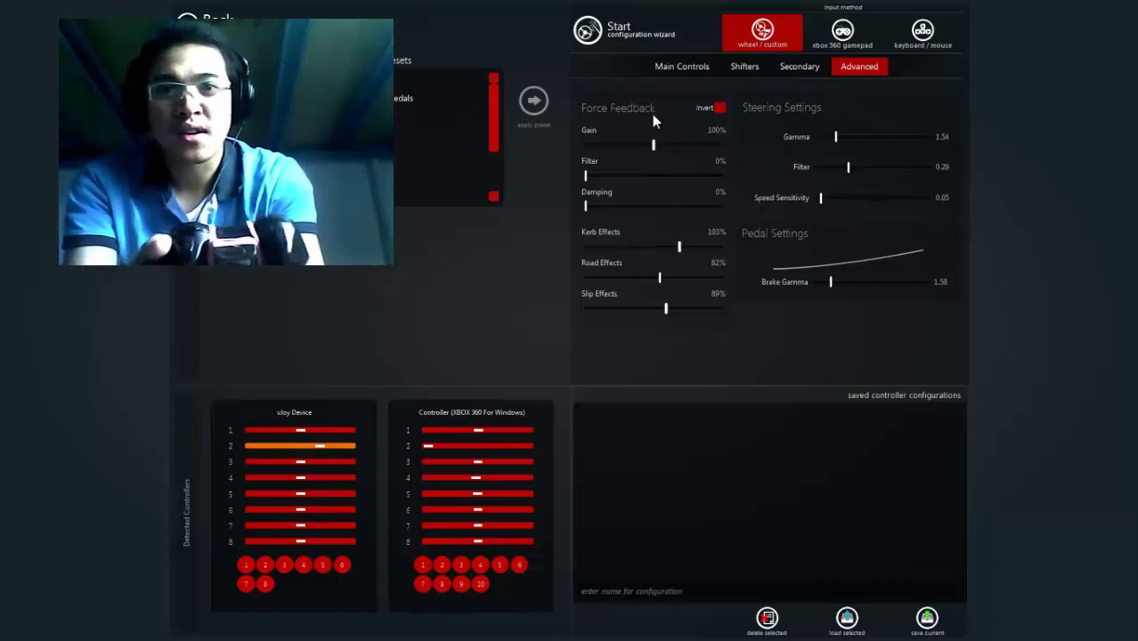
left_click(239, 18)
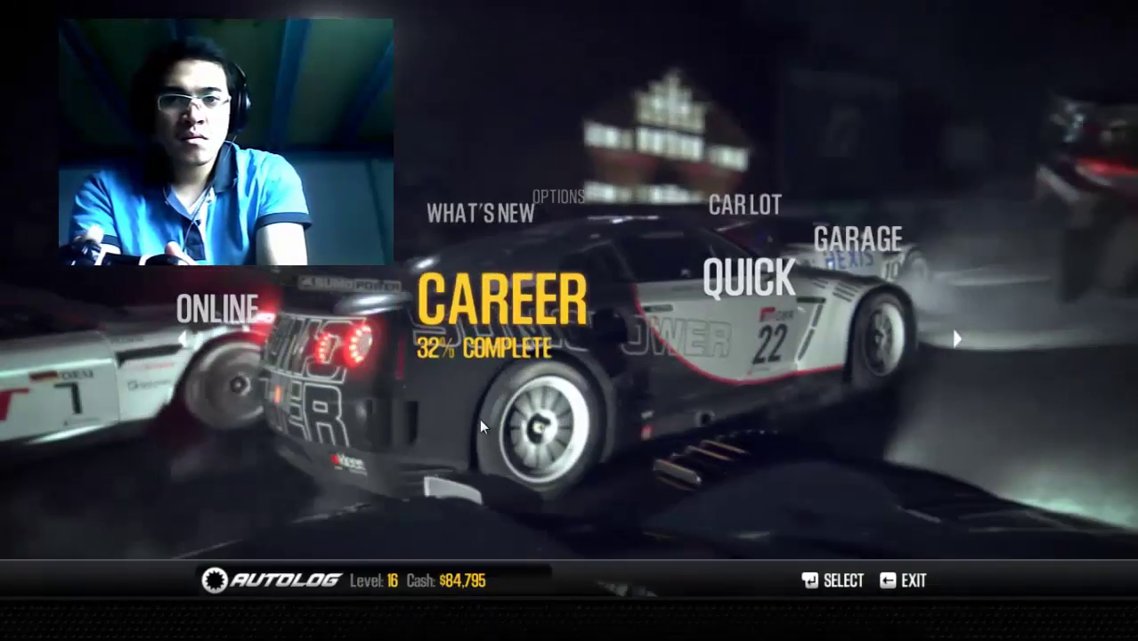
In Need for Speed: Shift 2 Unleashed, open the control bindings under the game options
key("Right")
key("Right")
key("Right")
key("Right")
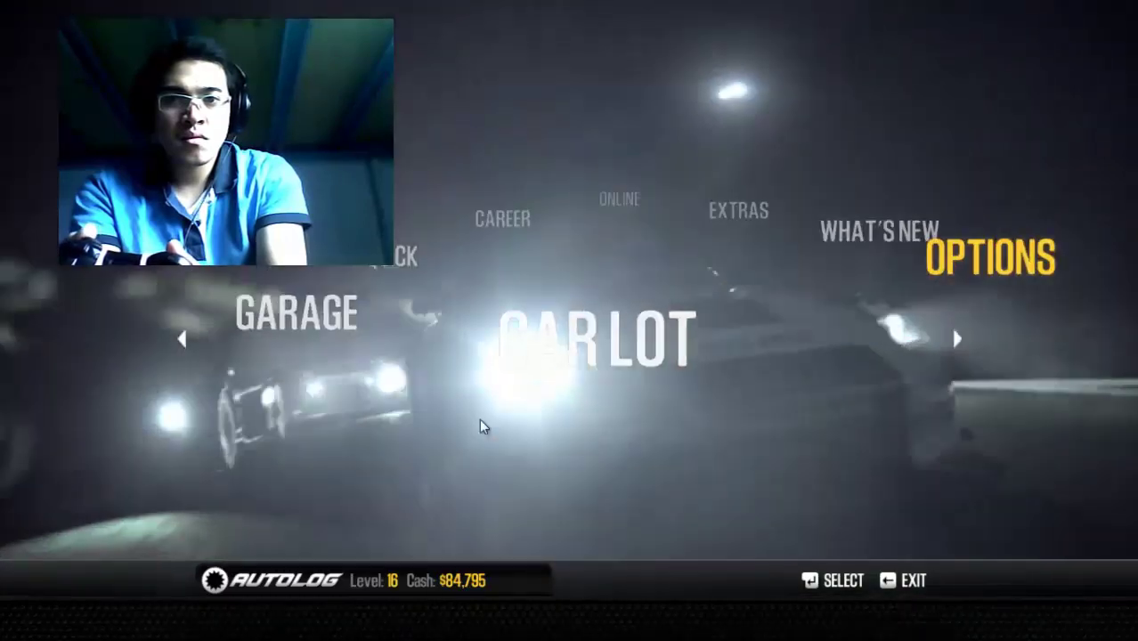
key("Return")
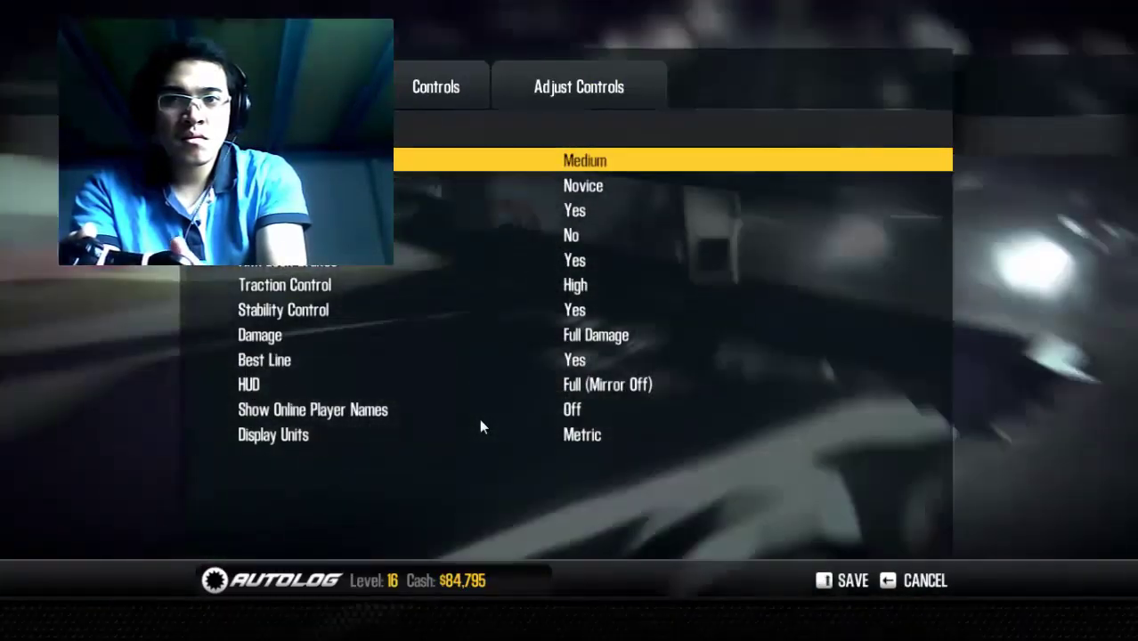
key("Page_Down")
key("Page_Down")
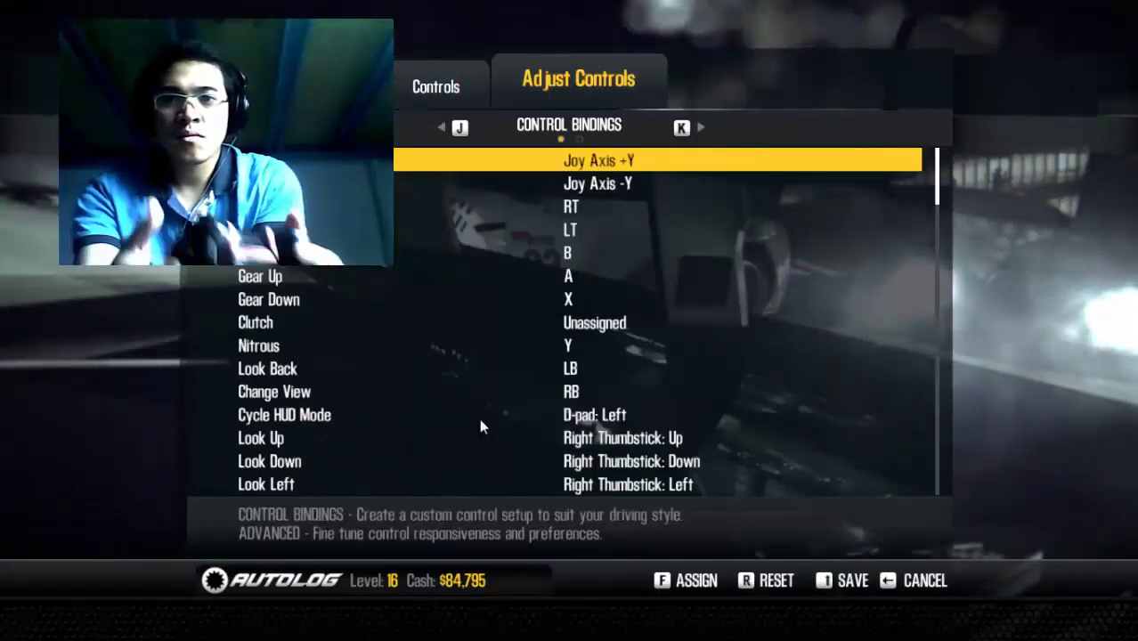
Examine the control bindings assigned to Joy Axis +Y, Joy Axis -Y, RT, LT and B
key("Down")
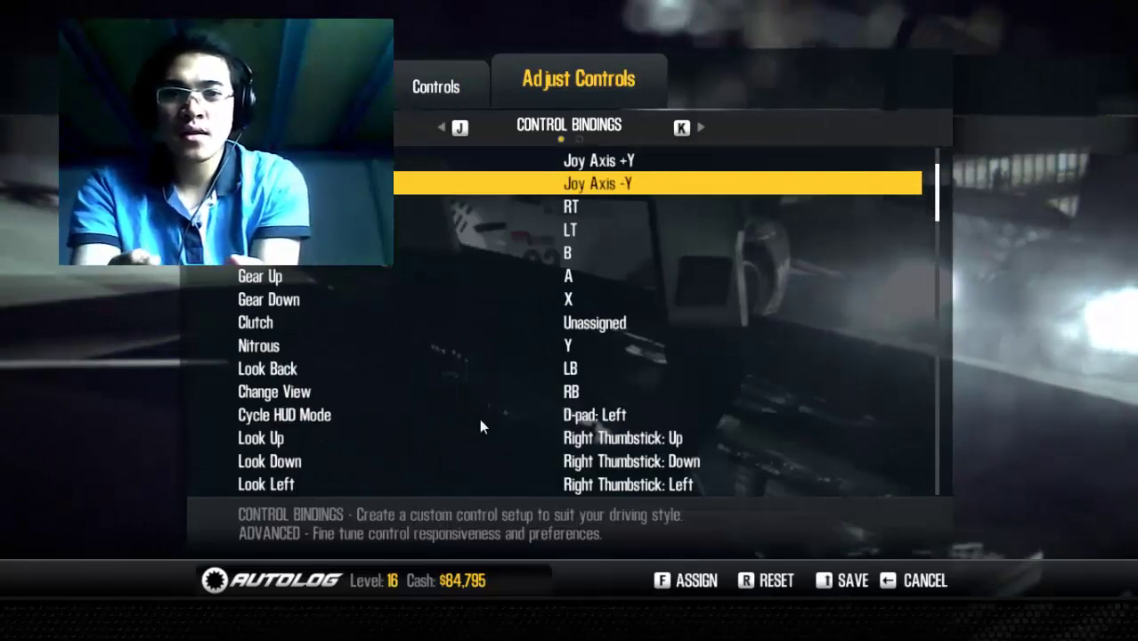
key("Up")
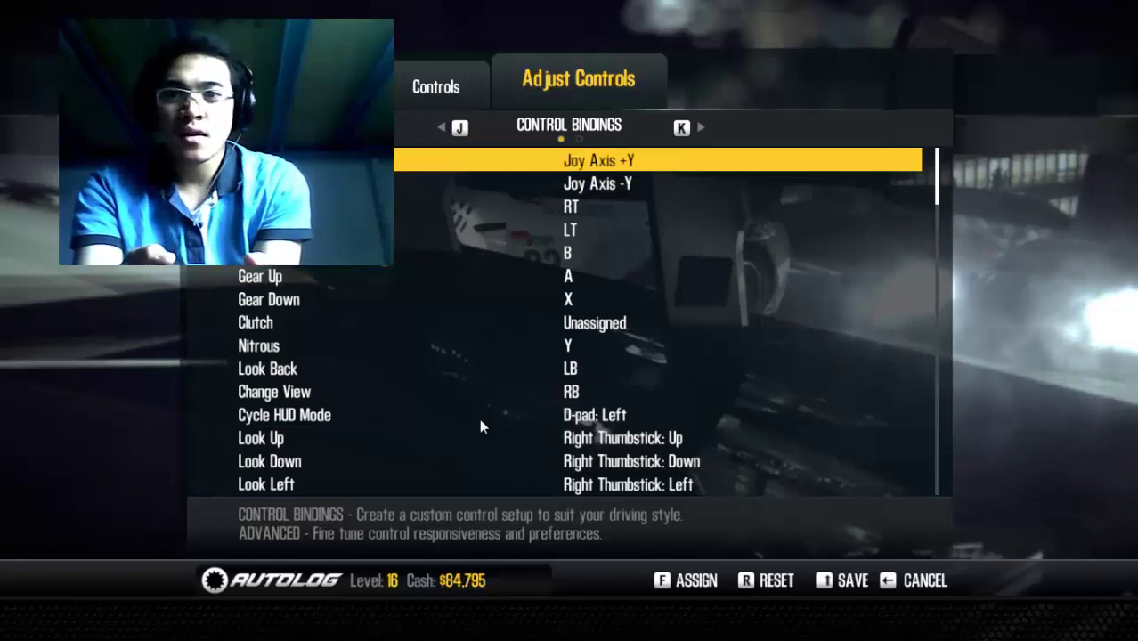
key("Down")
key("Down")
key("q")
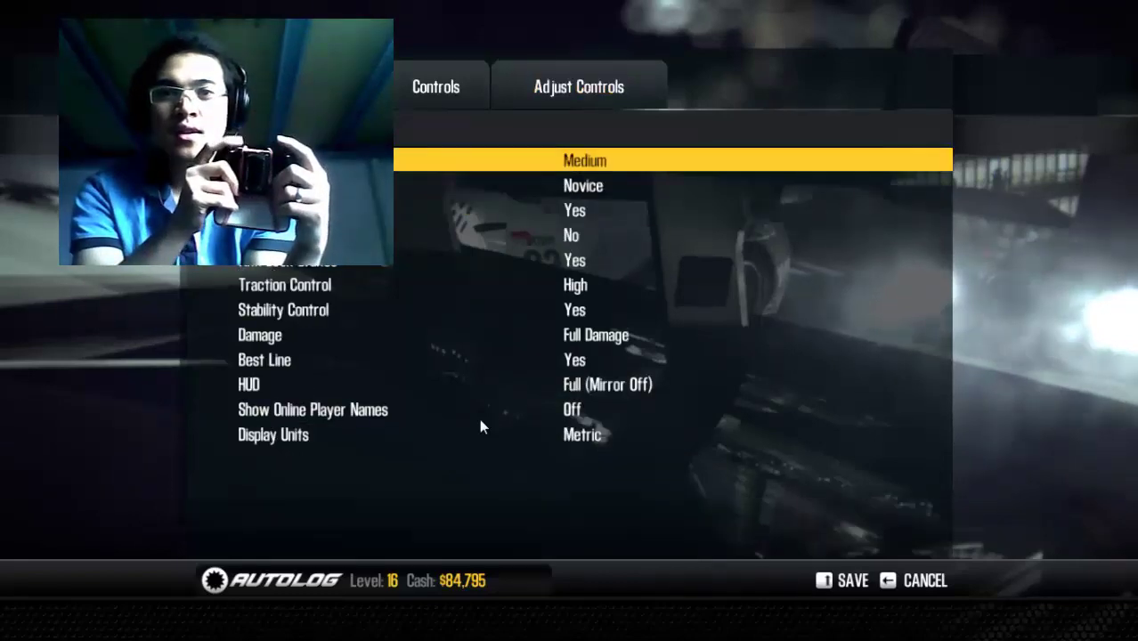
key("e")
key("Down")
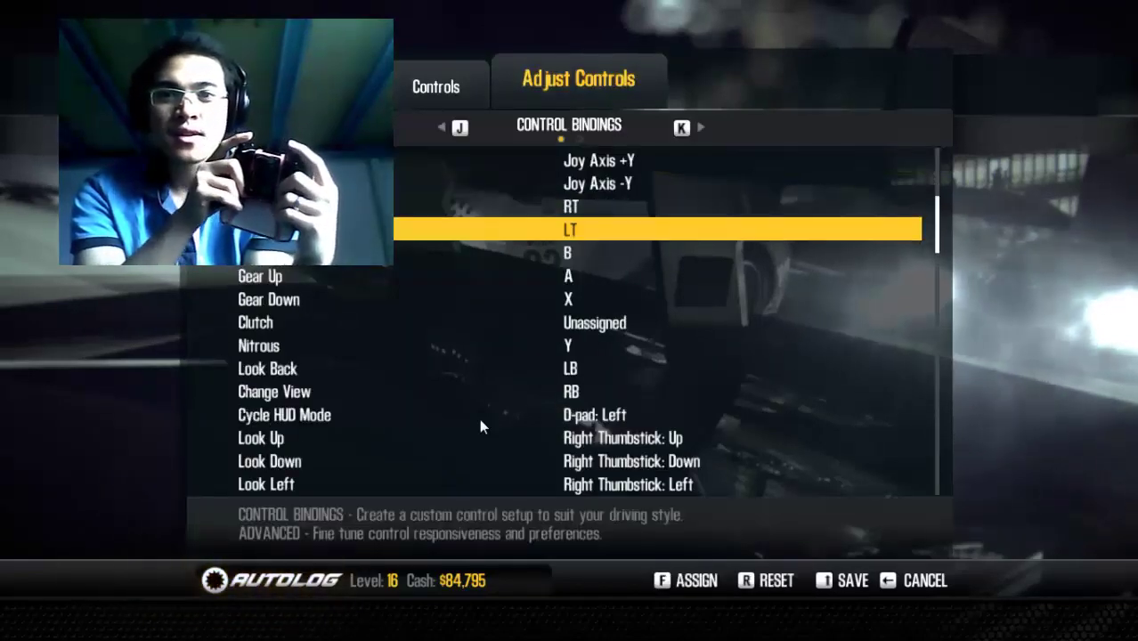
key("Down")
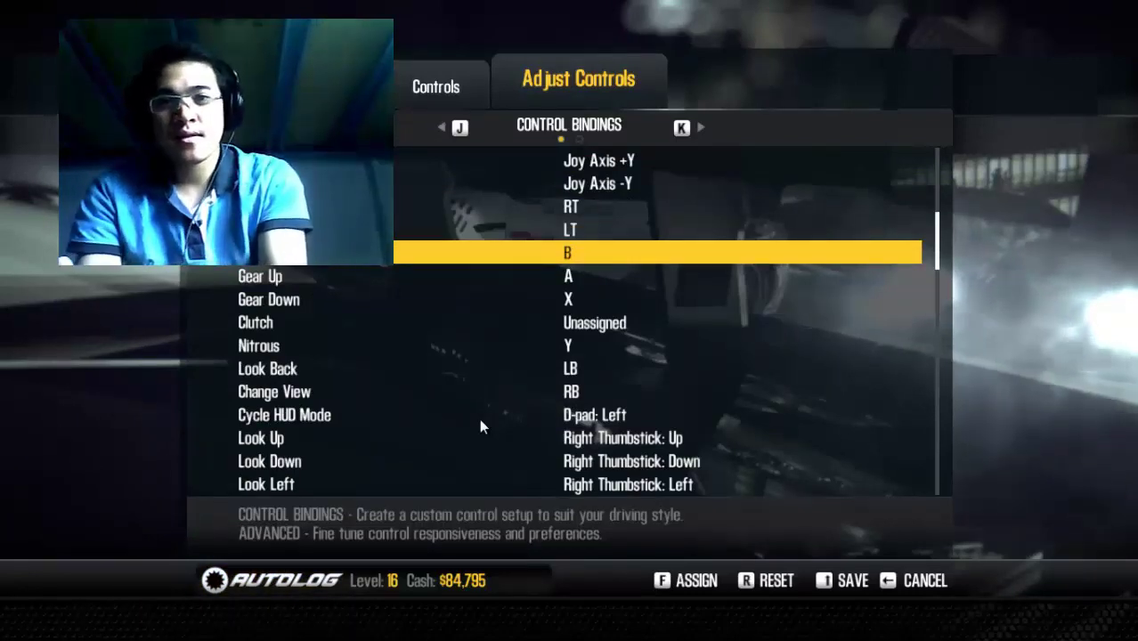
Leave the control options without saving and start a quick Time Attack race on the Nordschleife at dusk
key("BackSpace")
key("Left")
key("Left")
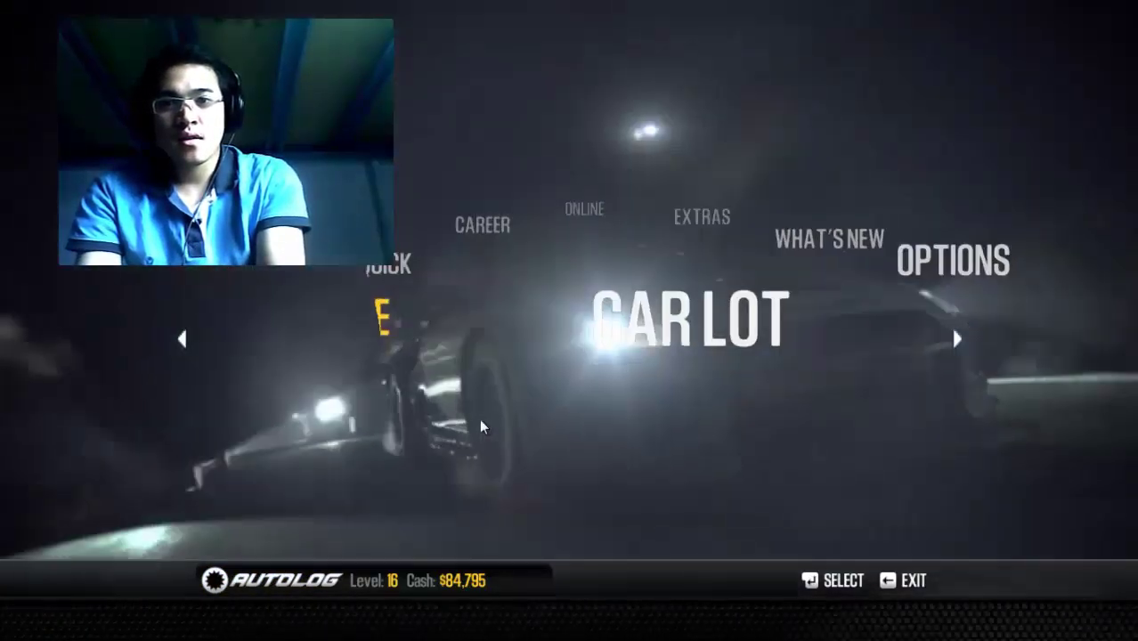
key("Left")
key("Return")
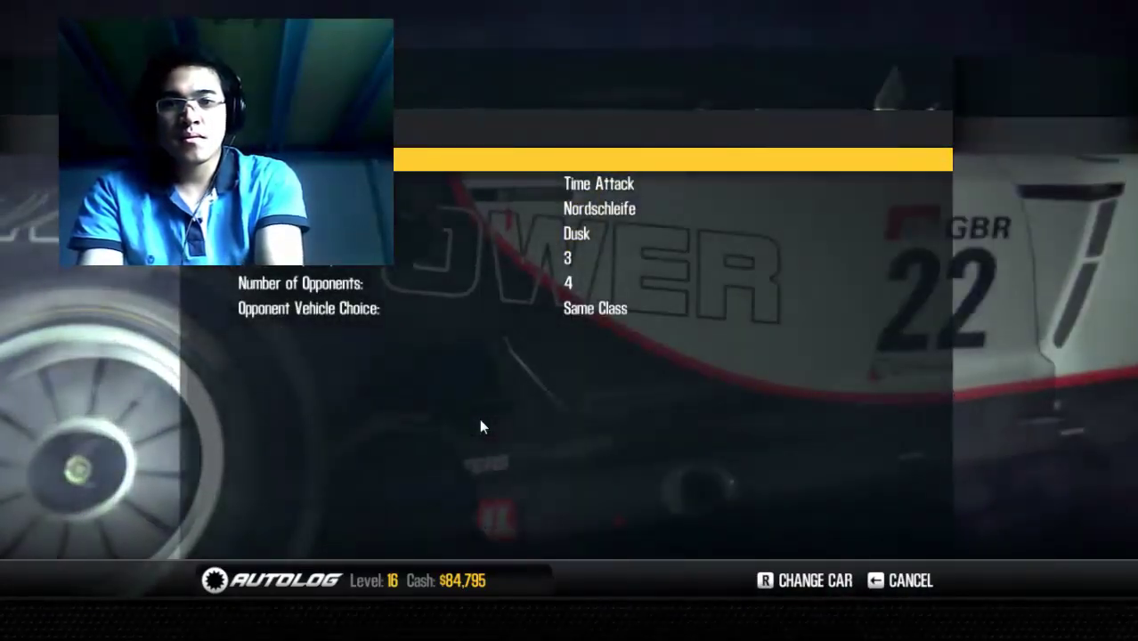
key("Return")
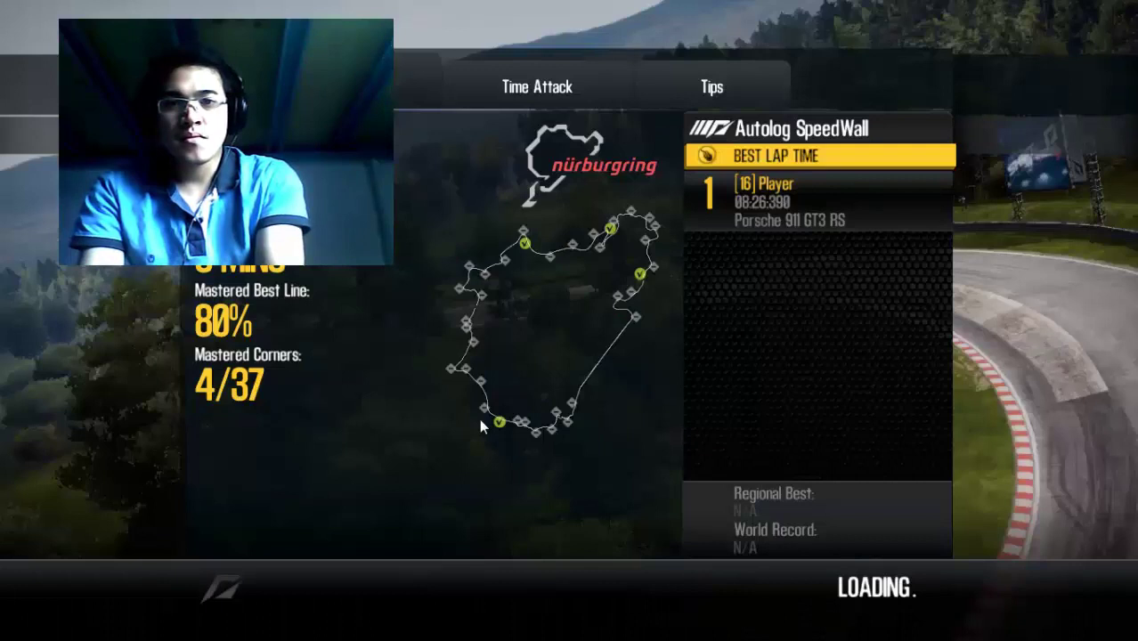